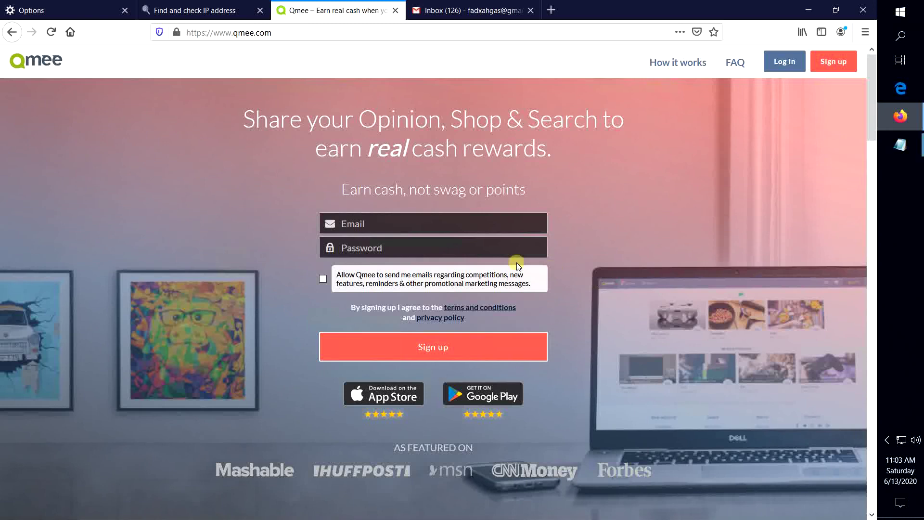
pyautogui.click(420, 227)
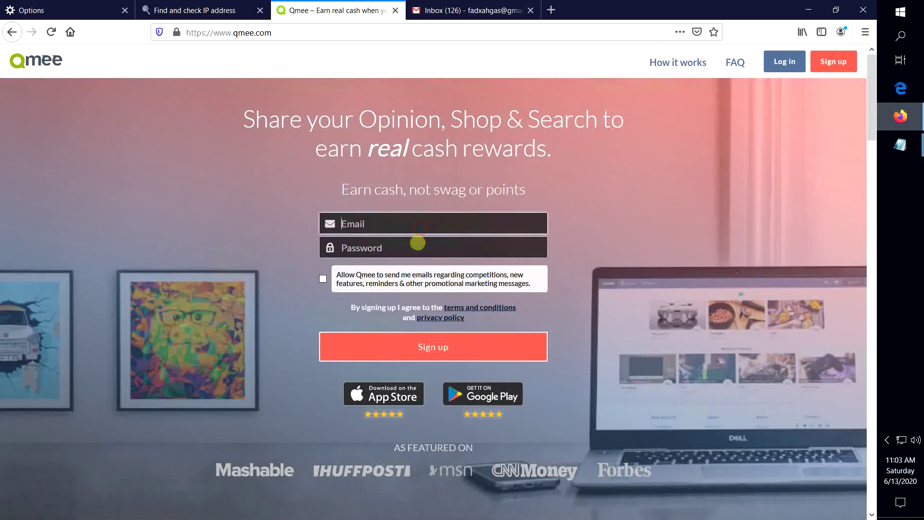
pyautogui.click(418, 243)
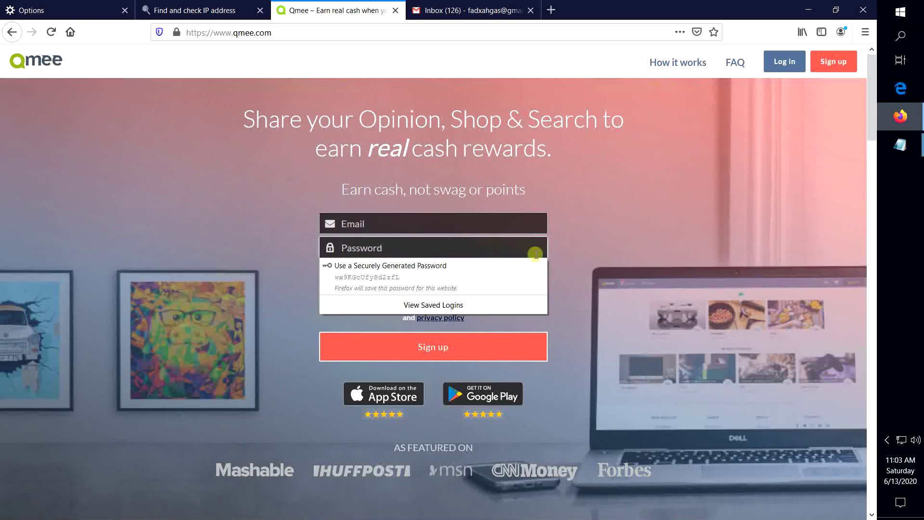
pyautogui.click(625, 256)
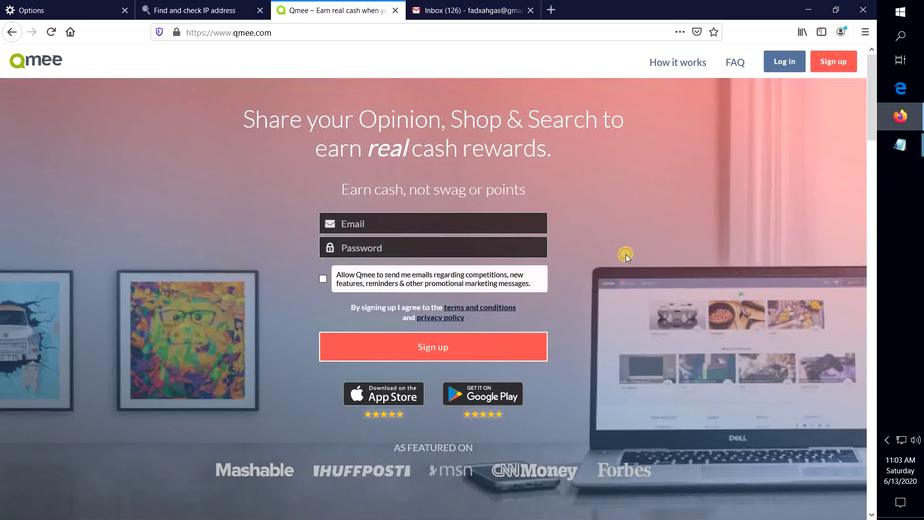
pyautogui.click(455, 220)
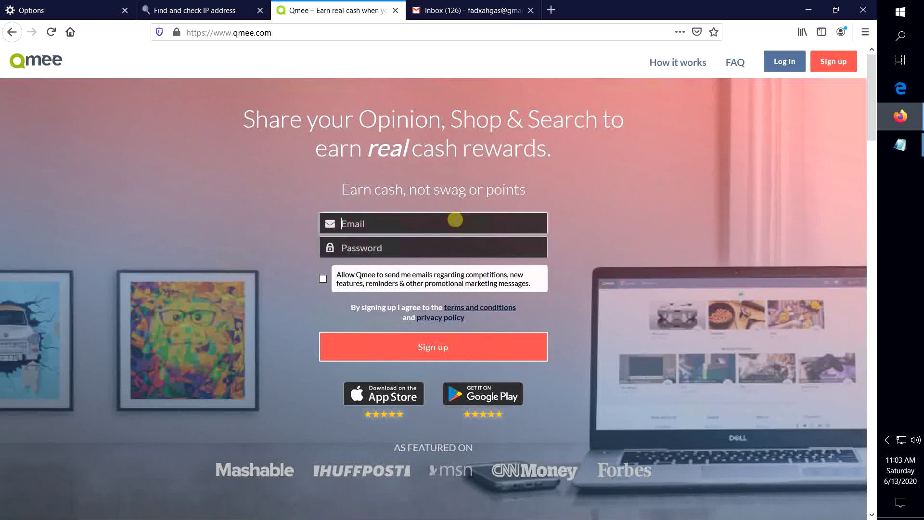
pyautogui.click(645, 232)
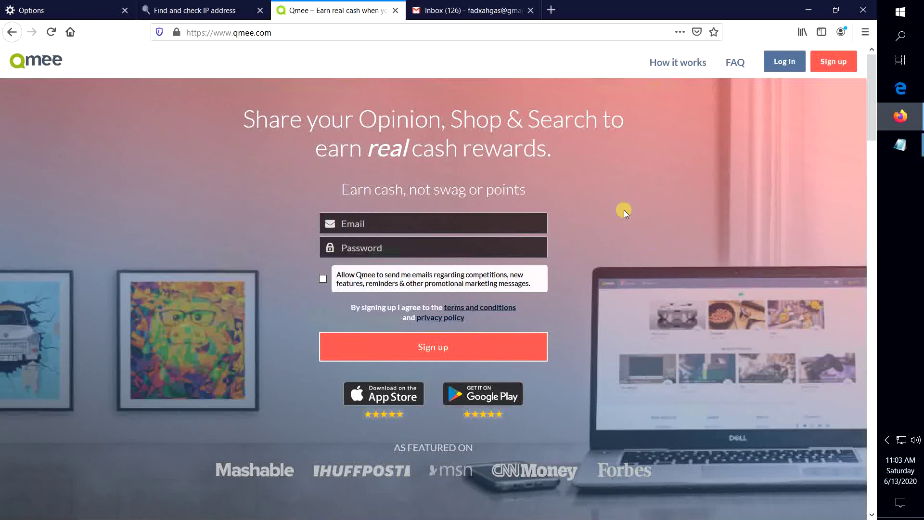
pyautogui.scroll(-8, 654, 368)
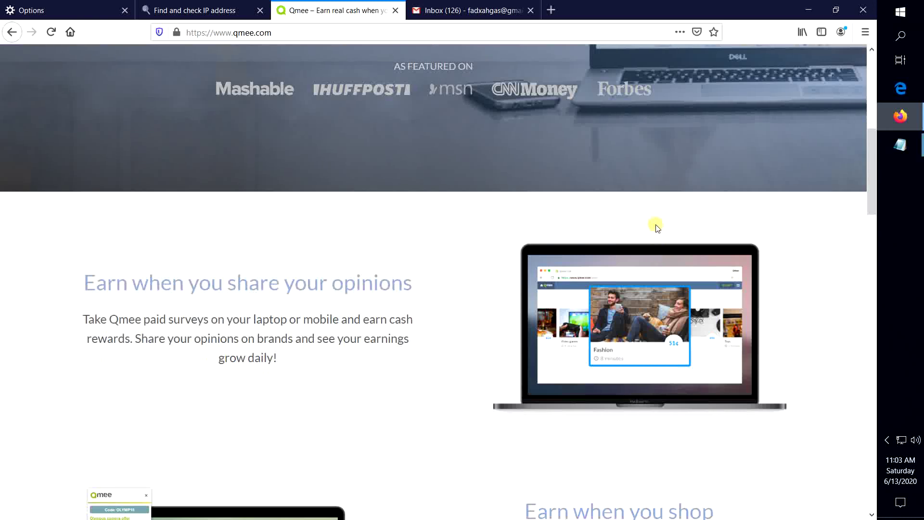
pyautogui.scroll(8, 647, 214)
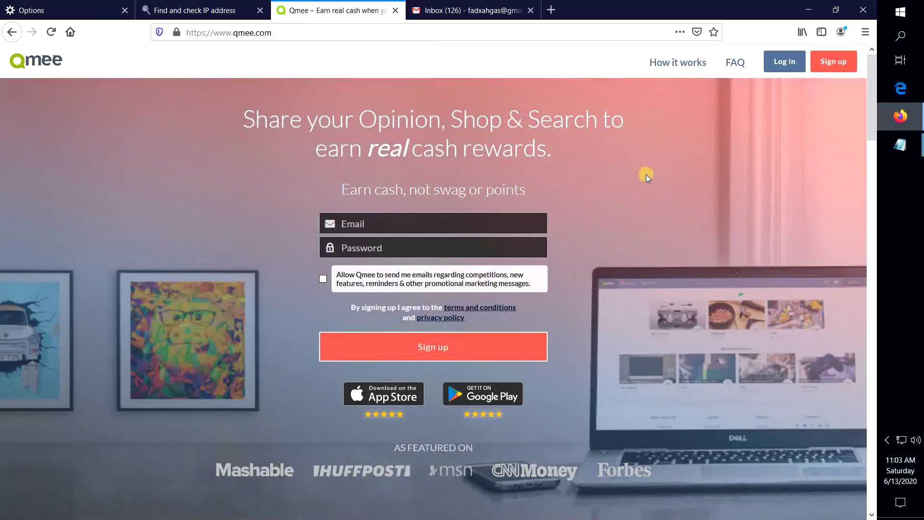
# Step: Search the web for "qmeee", open the Qmee site from the results and go to its sign-up page
pyautogui.click(348, 34)
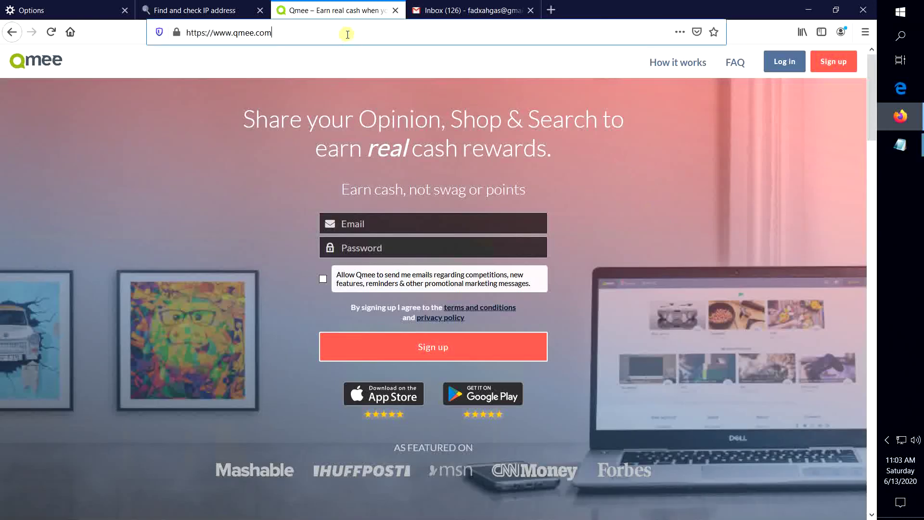
pyautogui.click(348, 34)
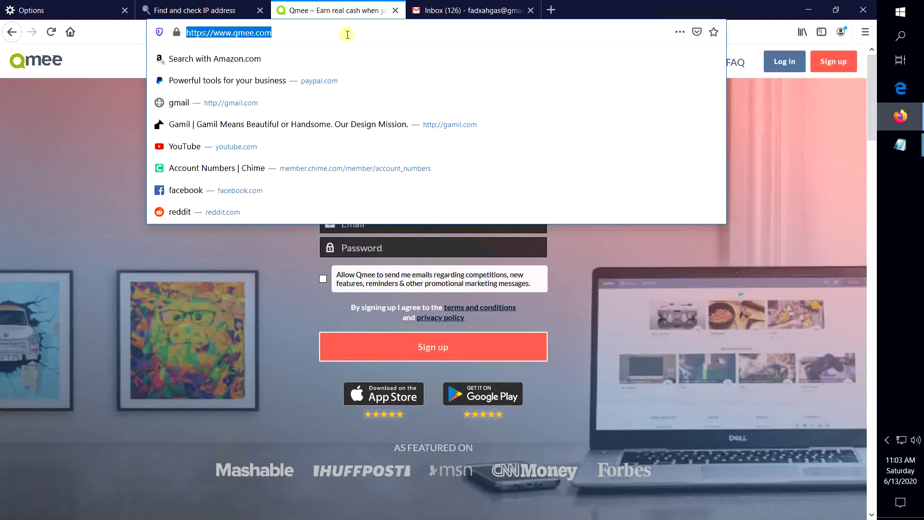
pyautogui.write('qmeee')
pyautogui.press('Return')
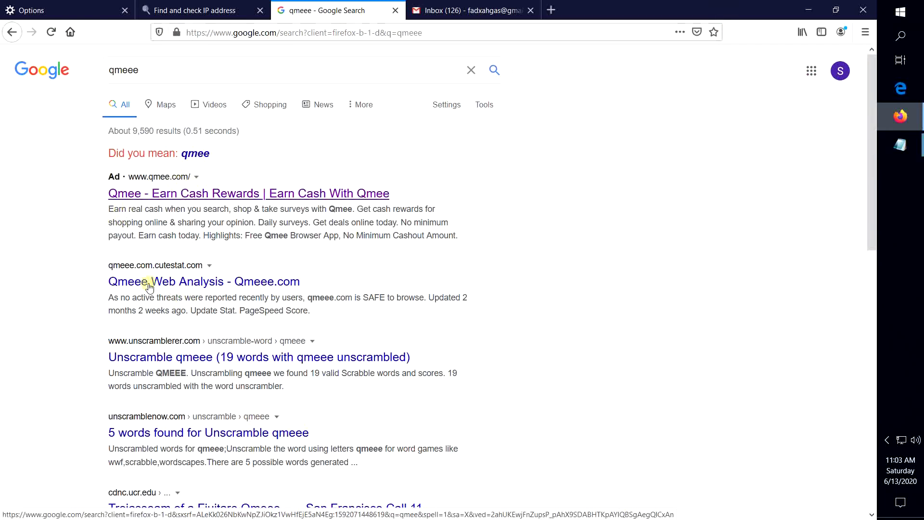
pyautogui.click(240, 282)
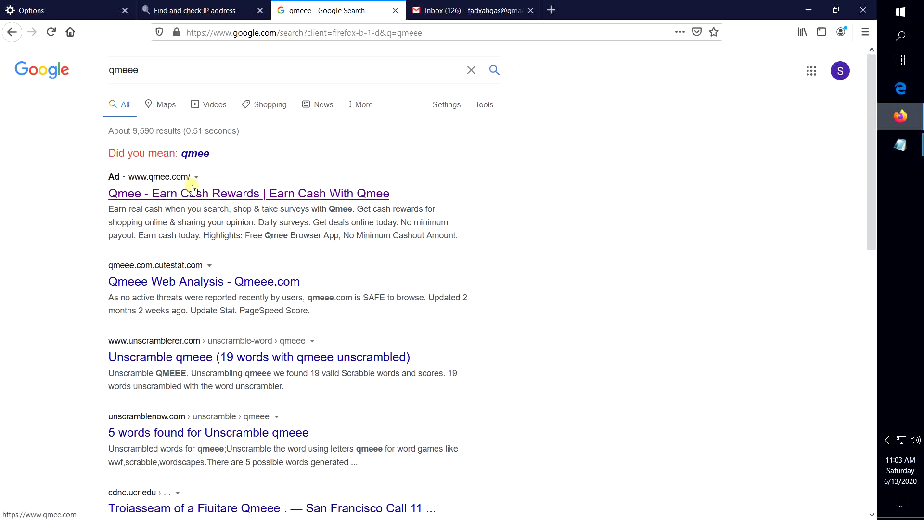
pyautogui.click(178, 191)
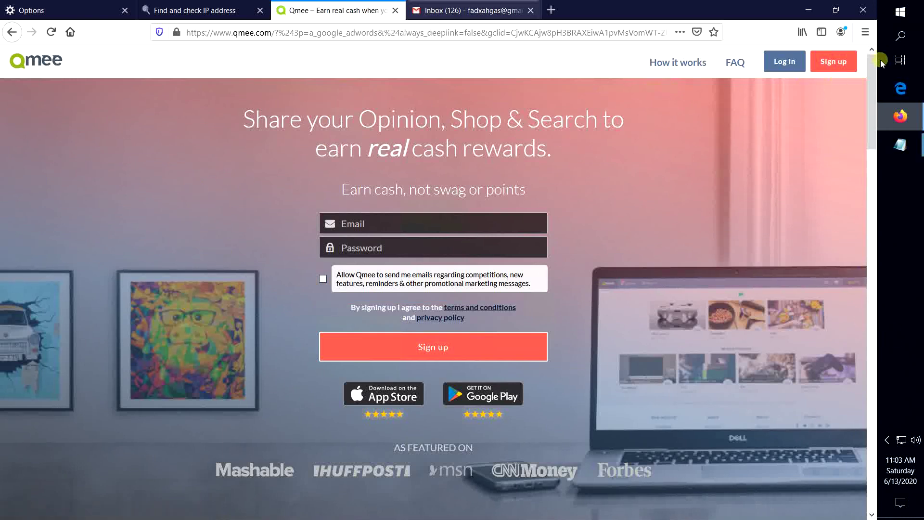
pyautogui.click(825, 66)
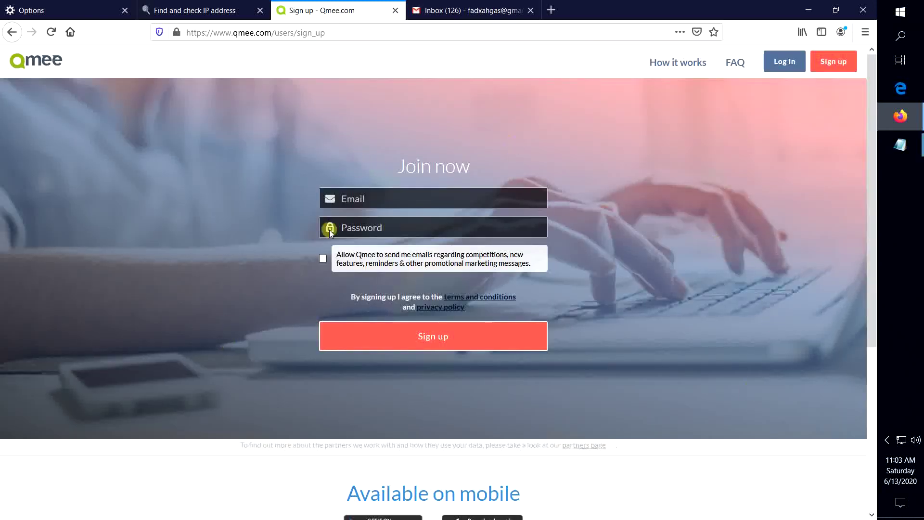
# Step: Copy the e-mail address from the Notepad notes into the Email field of the Qmee sign-up form
pyautogui.click(398, 199)
pyautogui.click(374, 226)
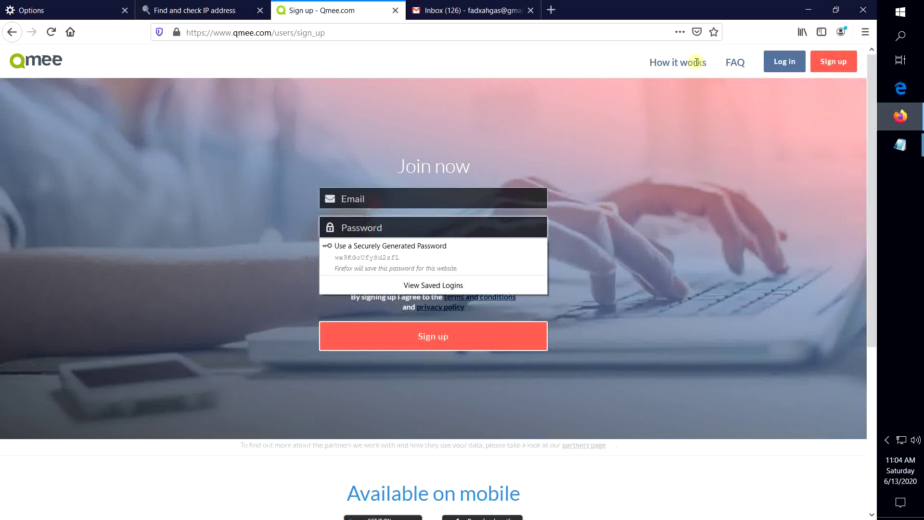
pyautogui.click(375, 203)
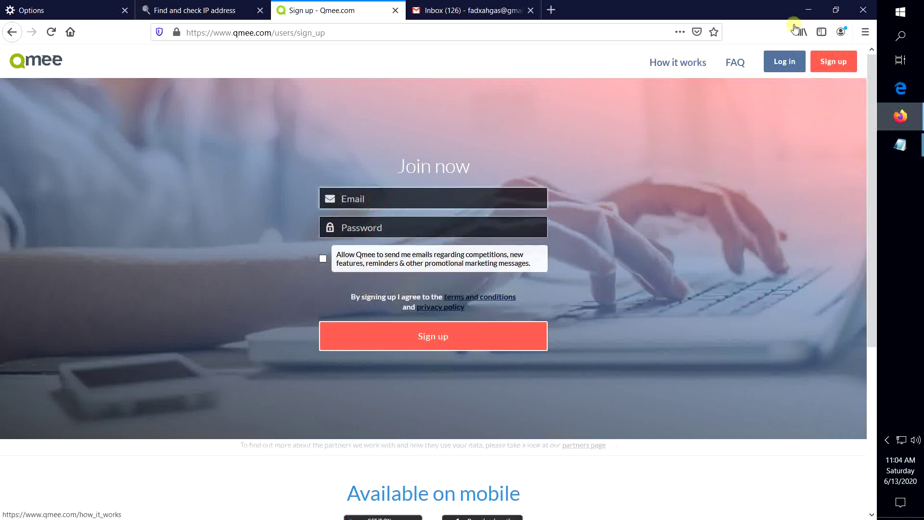
pyautogui.click(914, 152)
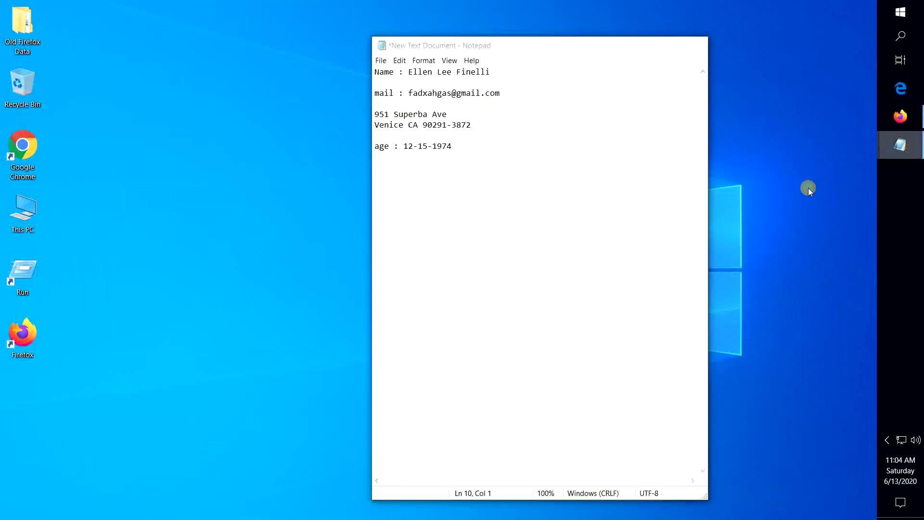
pyautogui.click(809, 188)
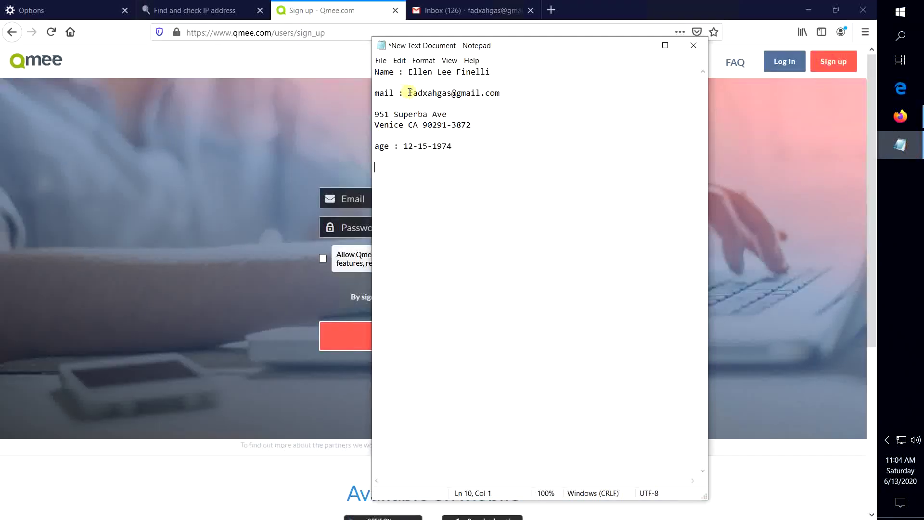
pyautogui.moveTo(409, 92); pyautogui.dragTo(508, 99)
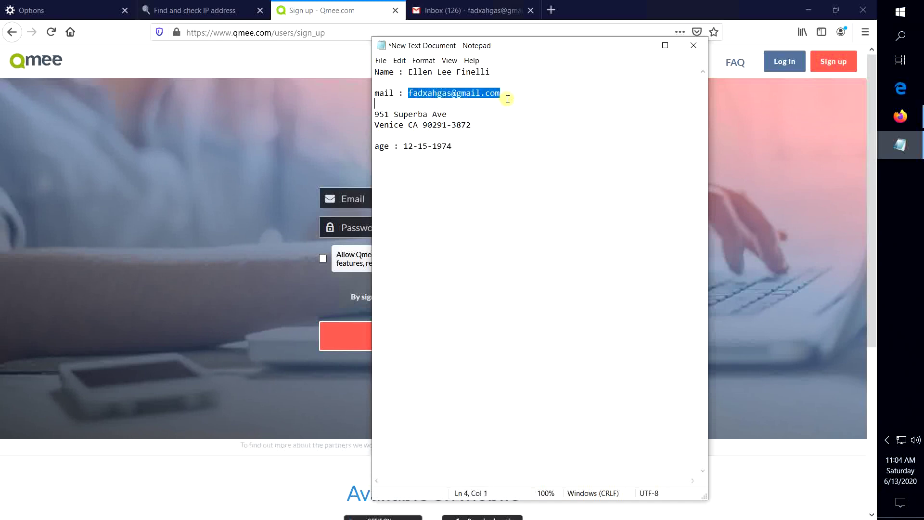
pyautogui.click(242, 128)
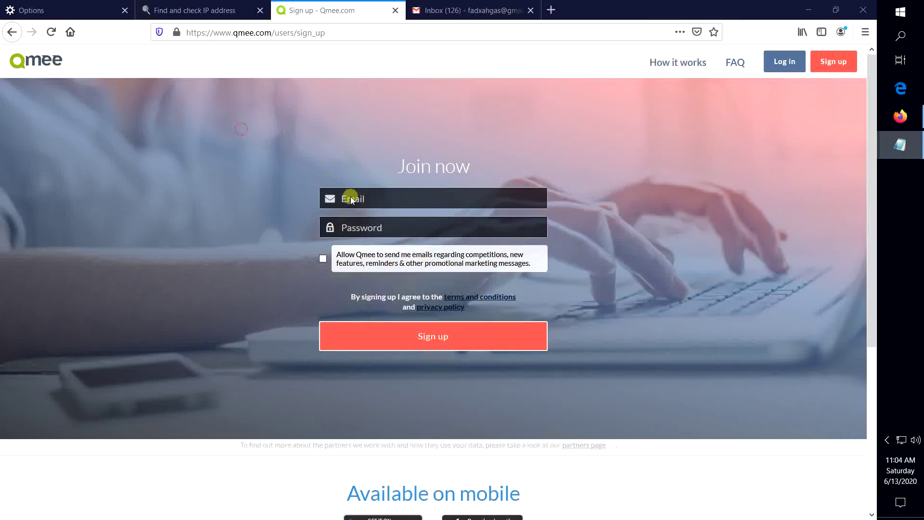
pyautogui.click(352, 200)
pyautogui.hotkey('ctrl', 'v')
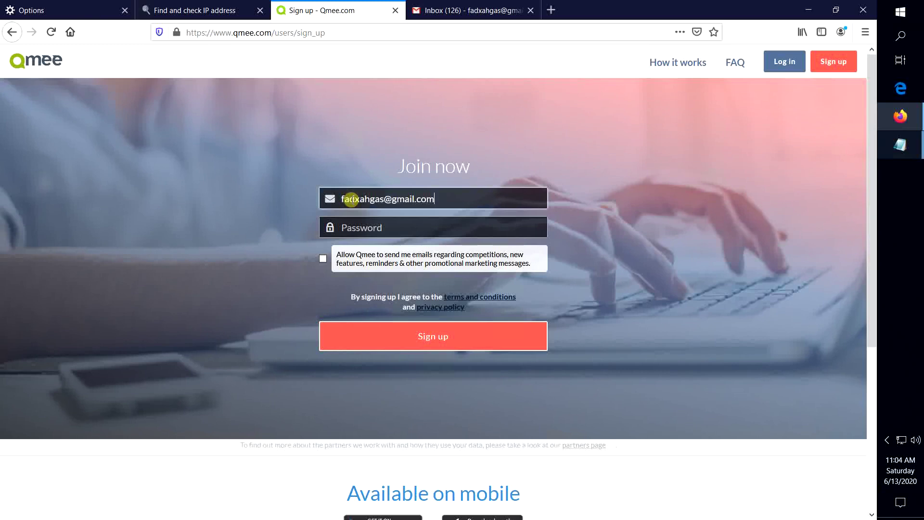
# Step: Complete the sign-up form with the account password and consent to promotional e-mails, then submit it without saving the login in Firefox
pyautogui.click(370, 229)
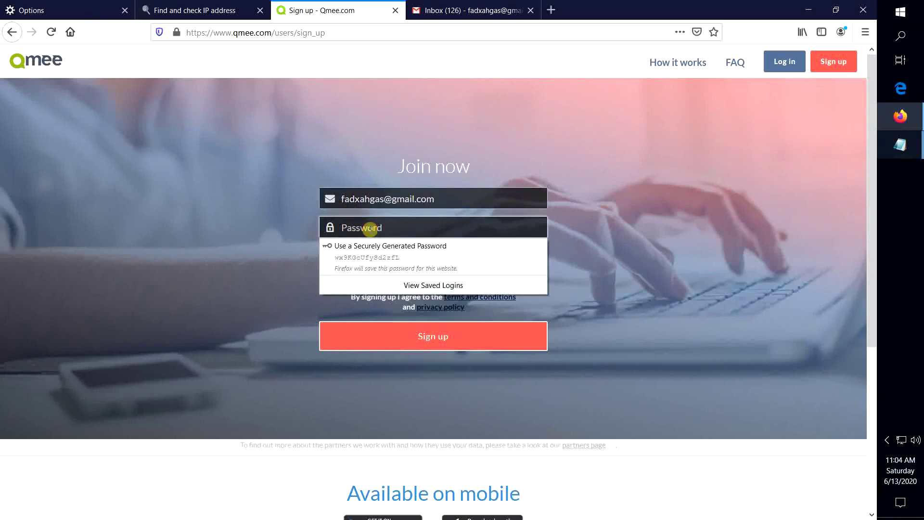
pyautogui.write('a')
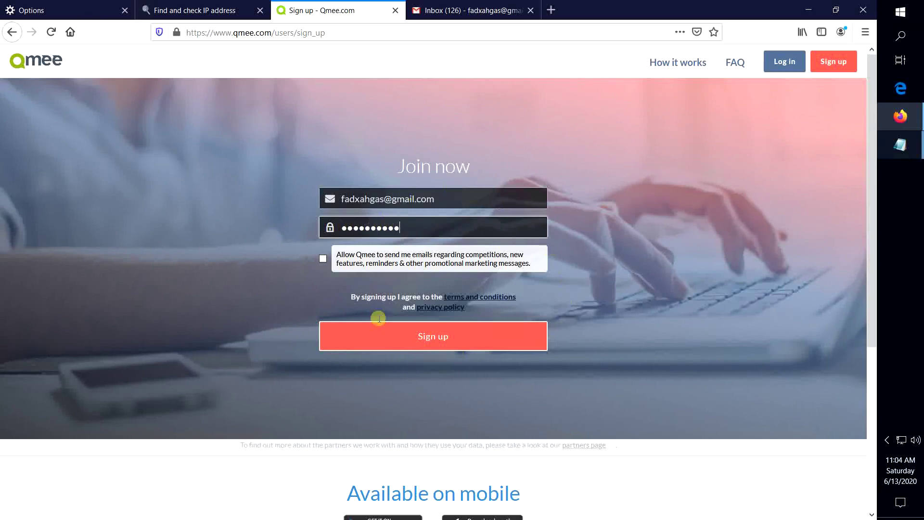
pyautogui.click(322, 259)
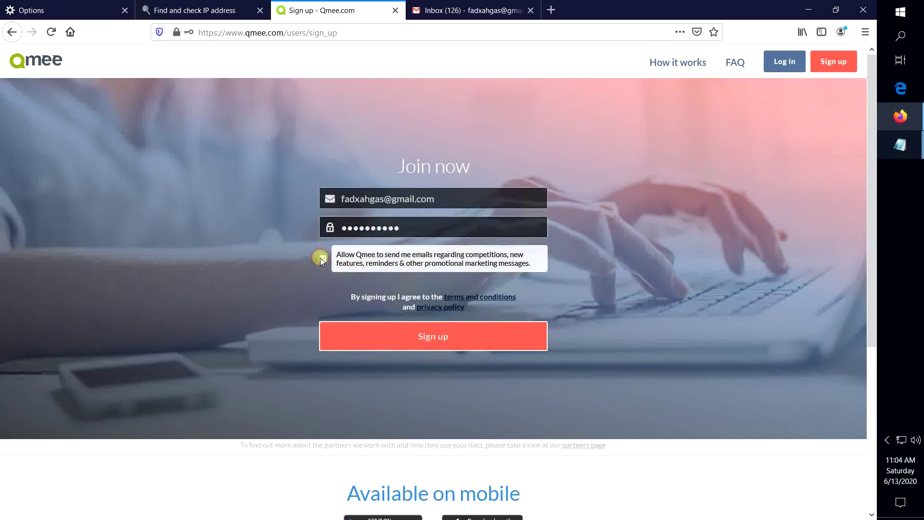
pyautogui.click(440, 337)
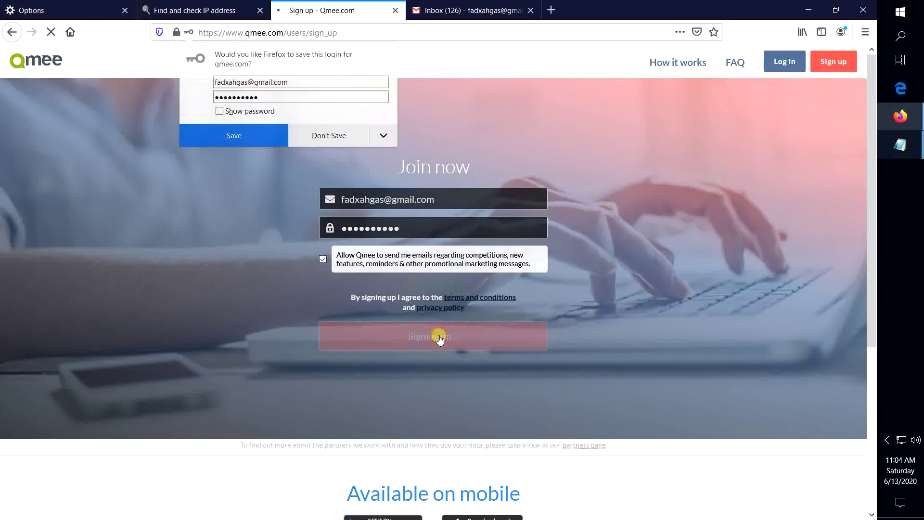
pyautogui.click(349, 139)
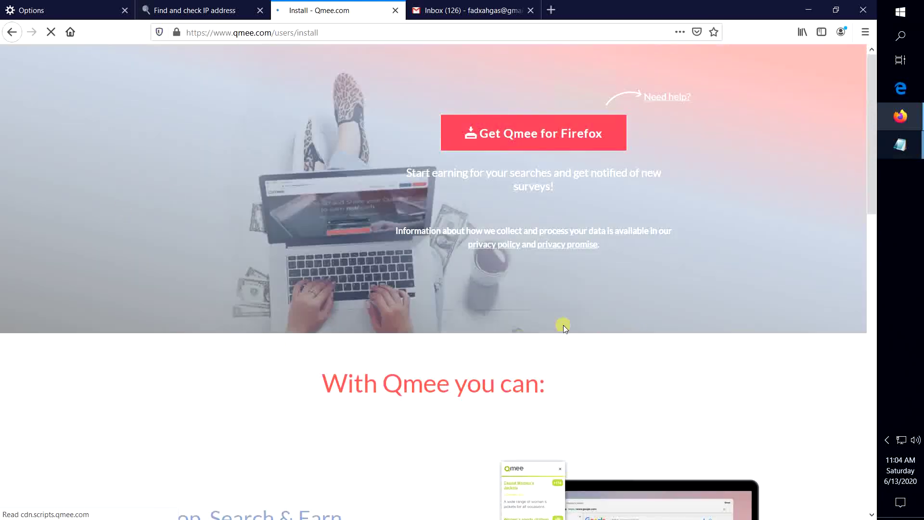
# Step: Go through both introductory tips about the balance and account details and finish the tour
pyautogui.scroll(-1, 532, 281)
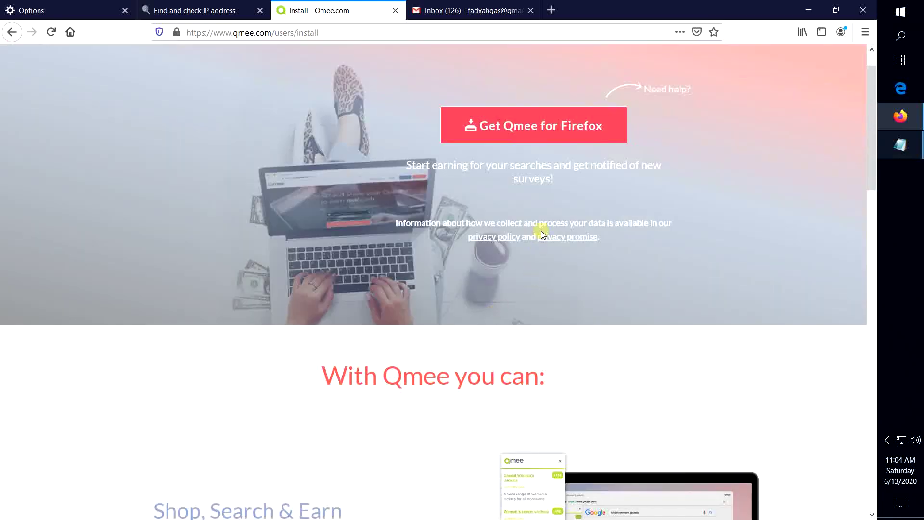
pyautogui.scroll(-3, 541, 235)
pyautogui.scroll(4, 553, 196)
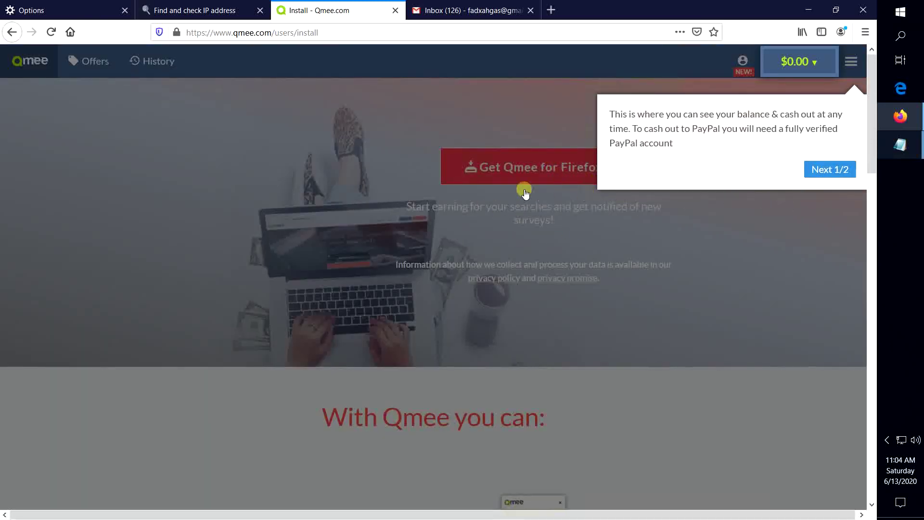
pyautogui.click(815, 173)
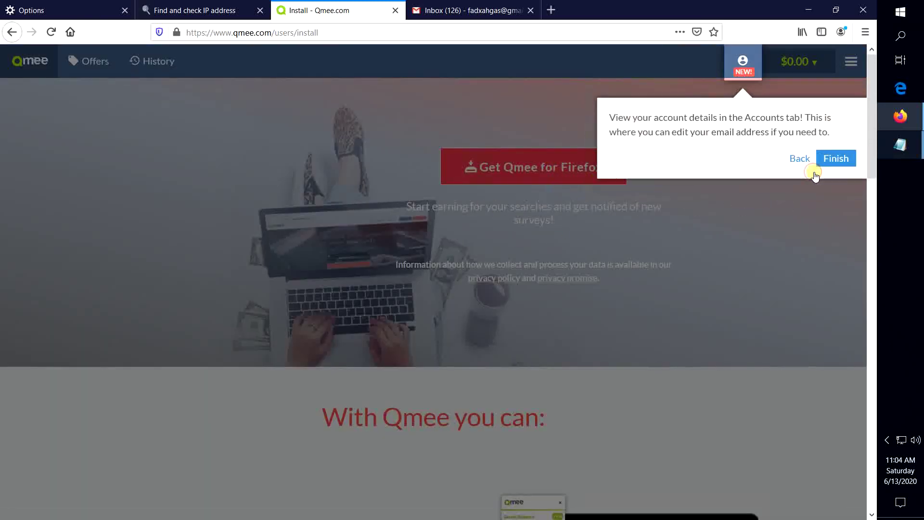
pyautogui.click(835, 161)
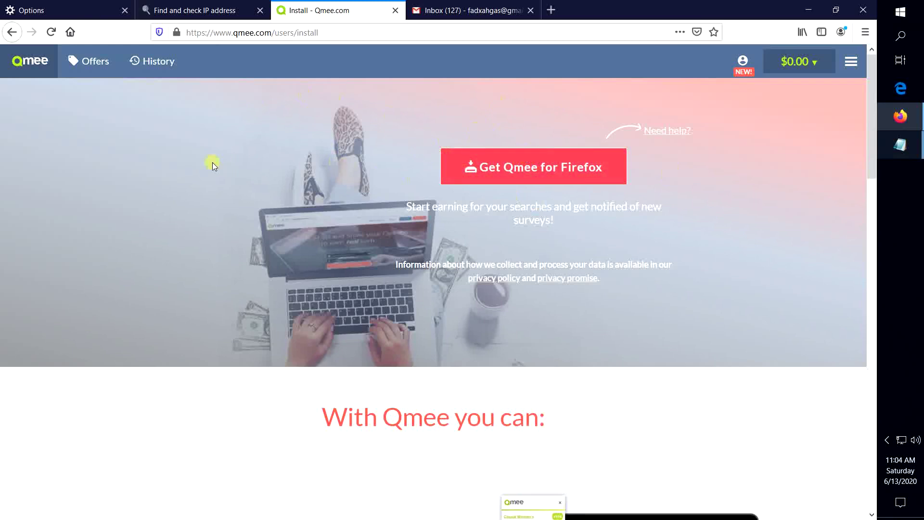
# Step: Open the "Welcome to Qmee" message in the Gmail inbox and follow its link to log in to the dashboard
pyautogui.click(455, 14)
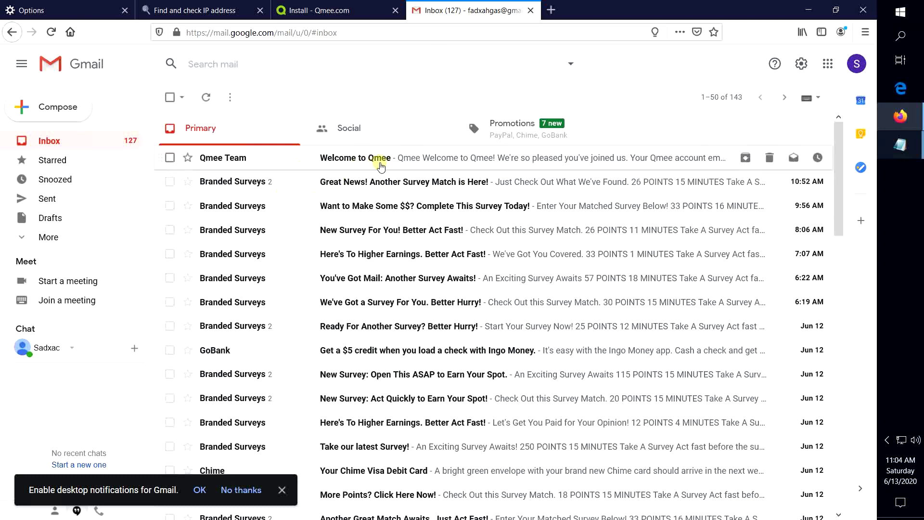
pyautogui.click(381, 165)
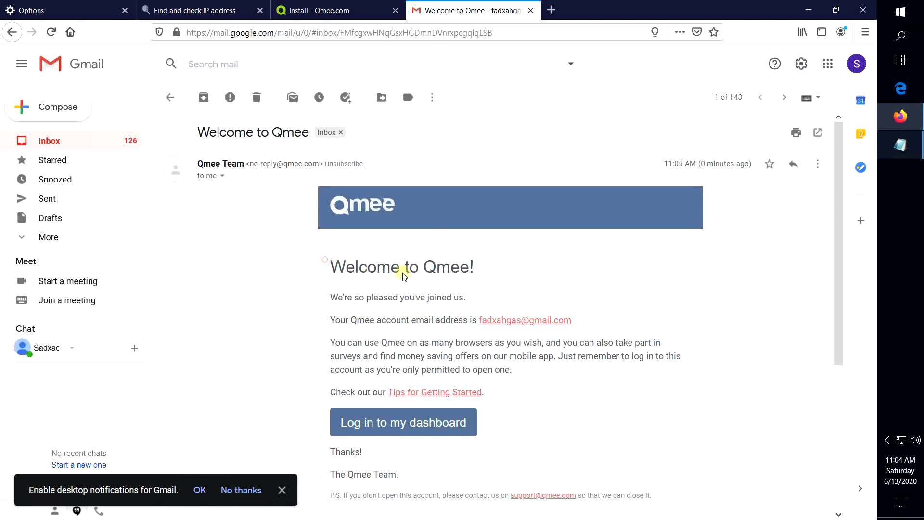
pyautogui.moveTo(403, 275); pyautogui.dragTo(485, 324)
pyautogui.moveTo(500, 356); pyautogui.dragTo(535, 394)
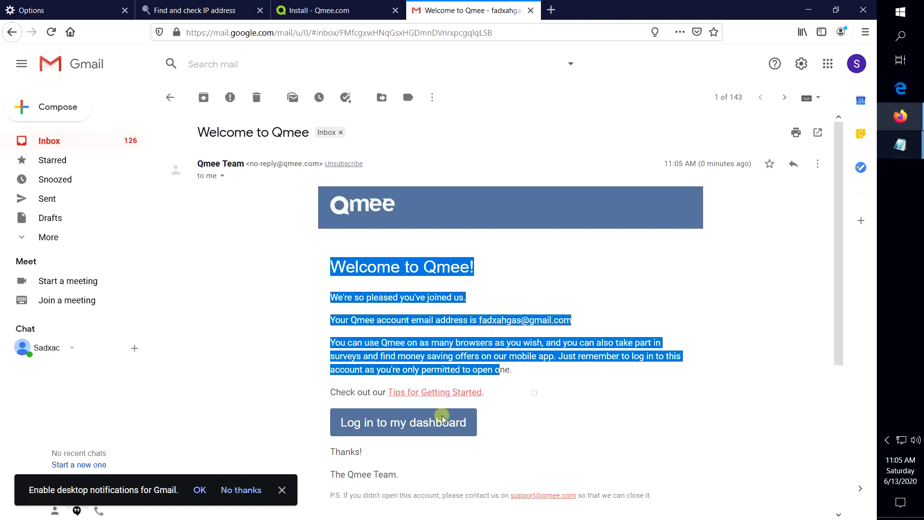
pyautogui.click(534, 394)
pyautogui.click(418, 430)
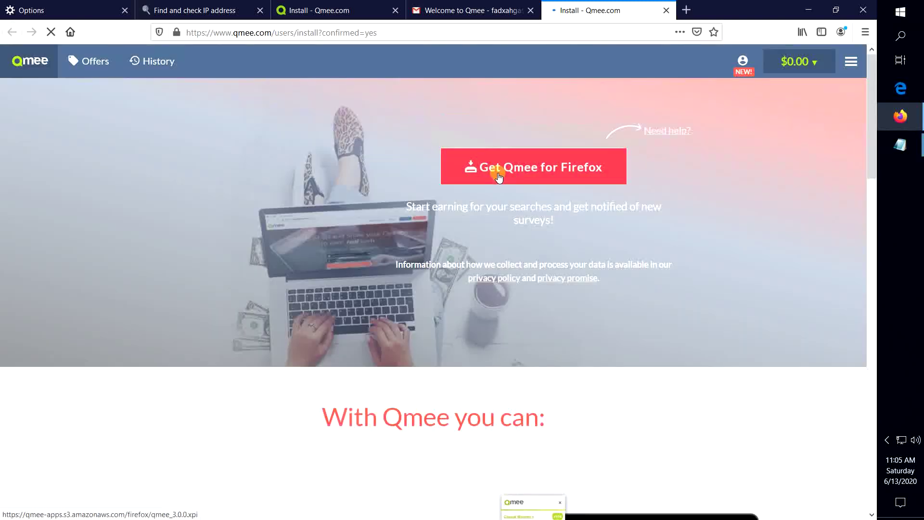
pyautogui.scroll(-10, 587, 341)
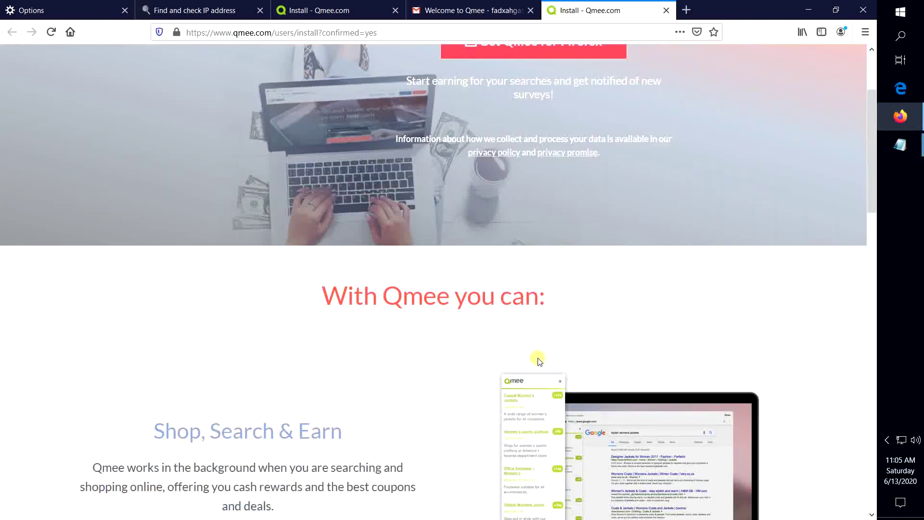
pyautogui.scroll(10, 520, 303)
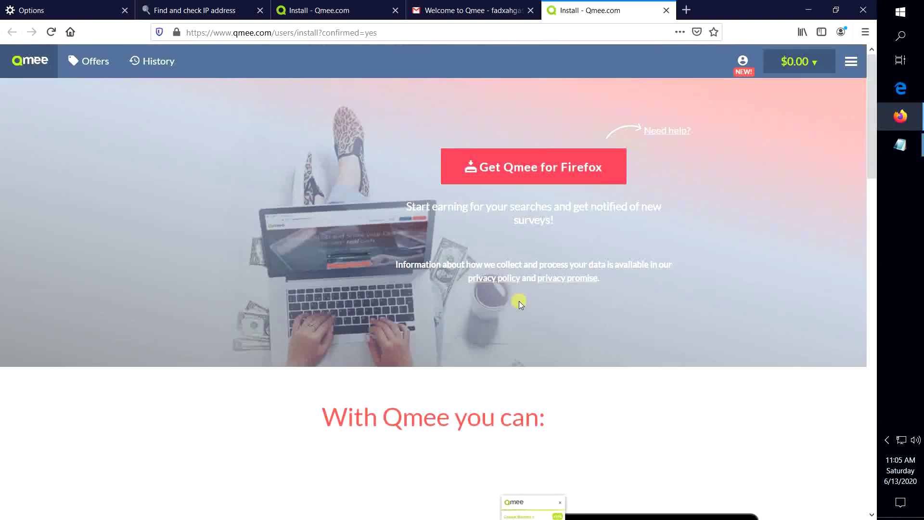
# Step: Install the Qmee add-on for Firefox, allow it to run in private windows, and acknowledge the installation notice
pyautogui.click(512, 176)
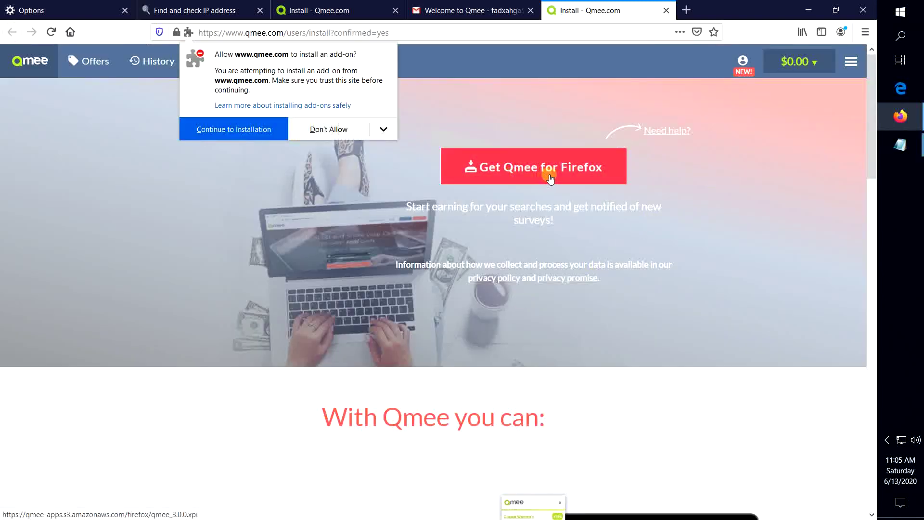
pyautogui.click(248, 130)
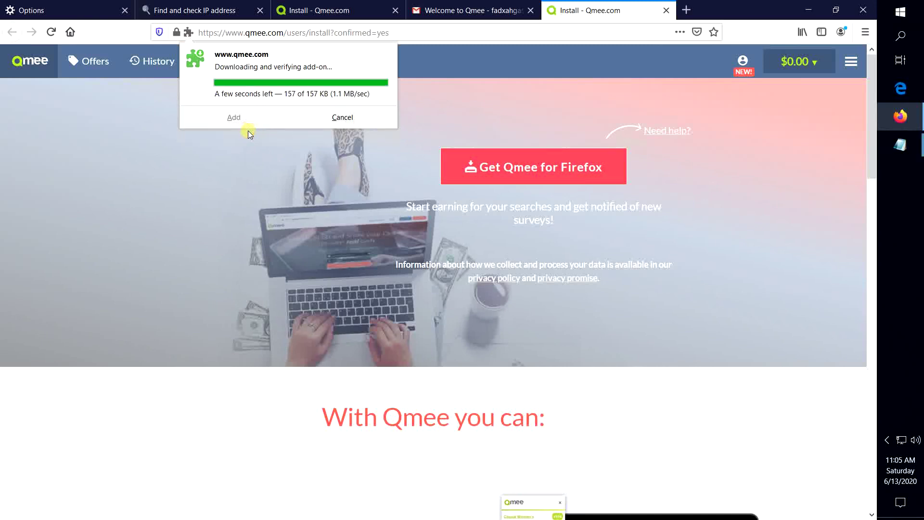
pyautogui.click(258, 130)
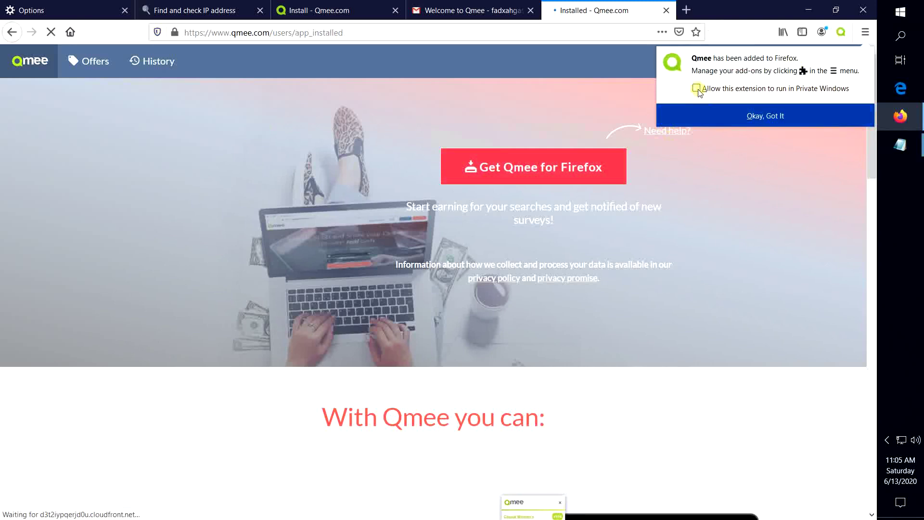
pyautogui.click(698, 90)
pyautogui.click(720, 116)
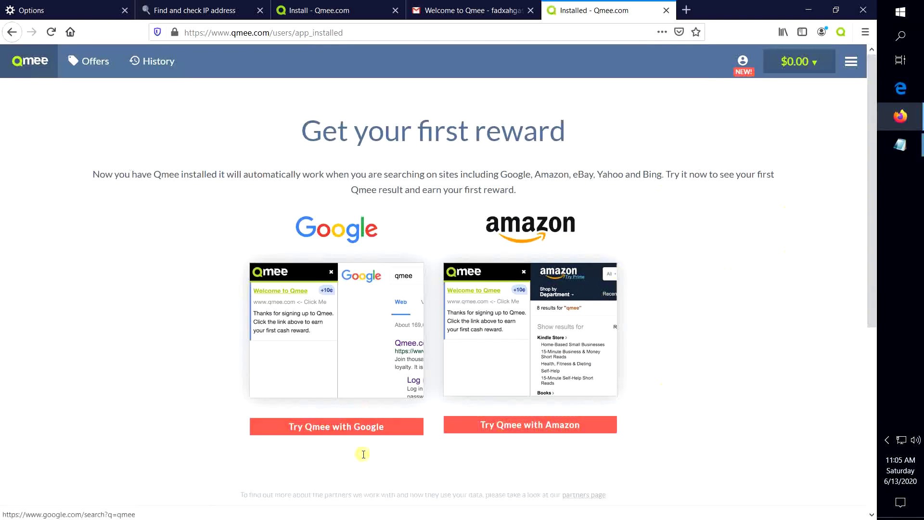
# Step: Try Qmee with a Google search, open the Qmee result, and go through the three dashboard tour tips
pyautogui.click(335, 428)
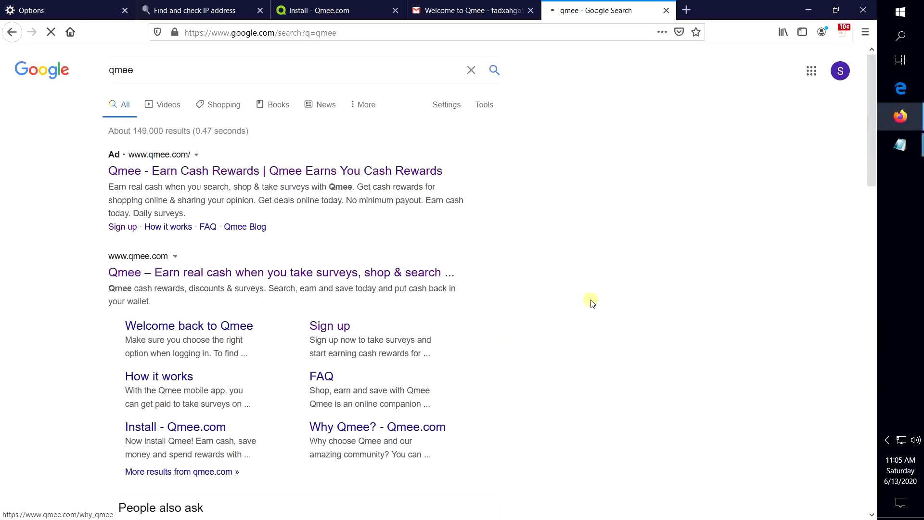
pyautogui.click(231, 175)
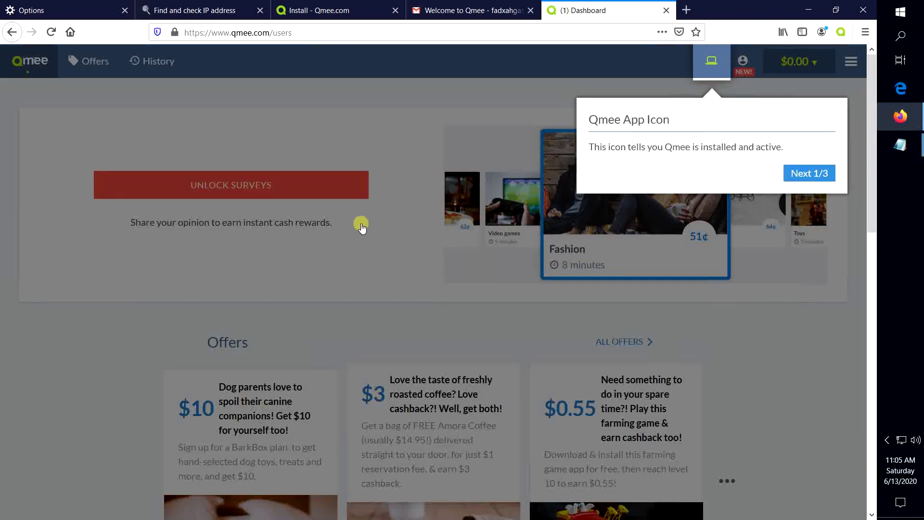
pyautogui.click(812, 175)
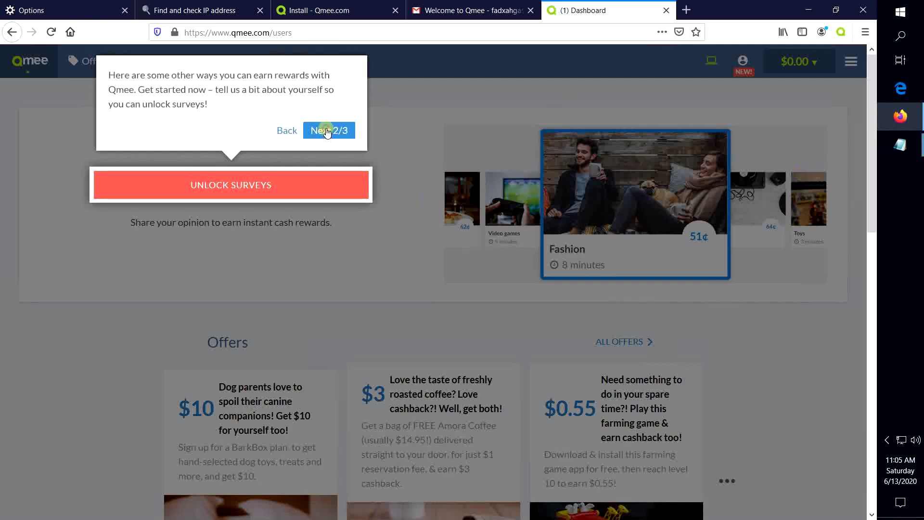
pyautogui.click(327, 131)
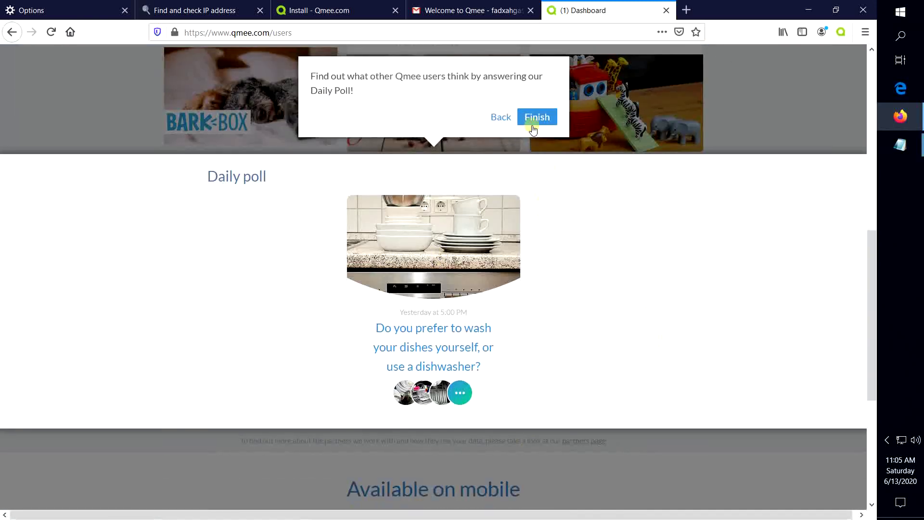
pyautogui.click(535, 125)
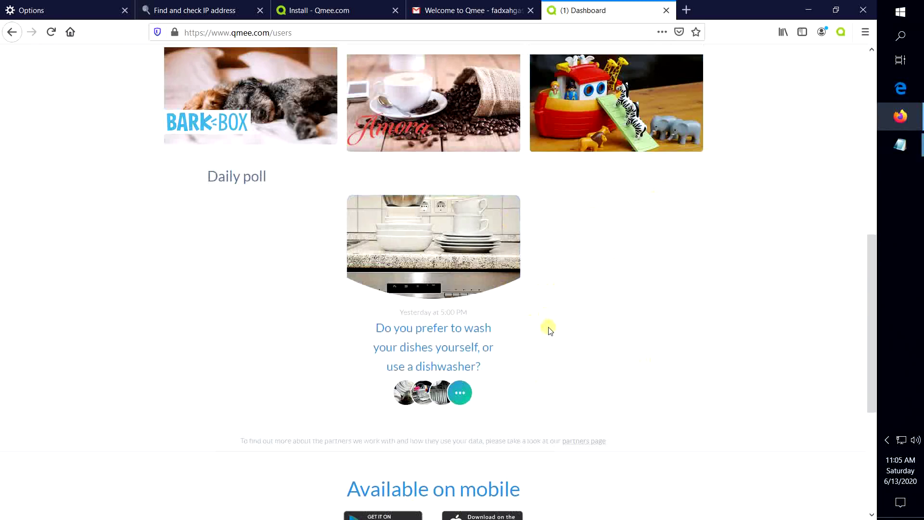
# Step: Open the profile questionnaire that unlocks surveys from the Qmee dashboard
pyautogui.scroll(-2, 549, 330)
pyautogui.scroll(10, 548, 331)
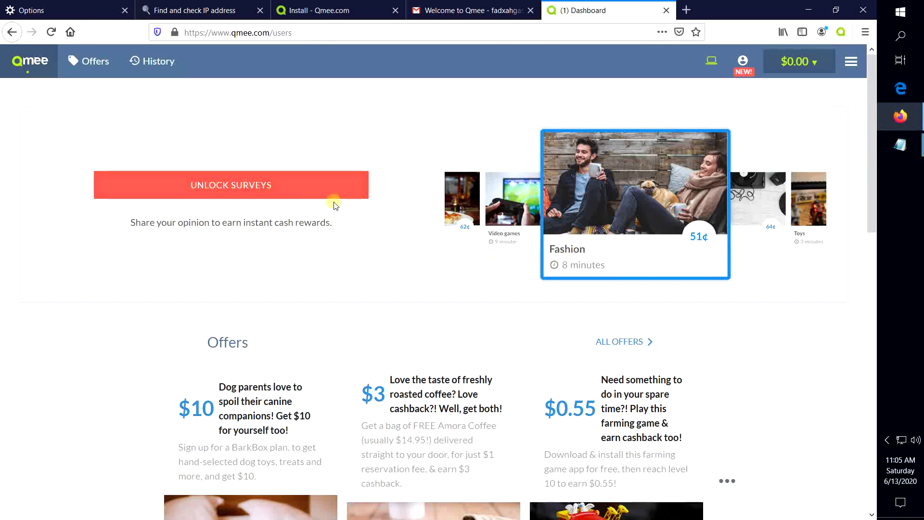
pyautogui.click(295, 186)
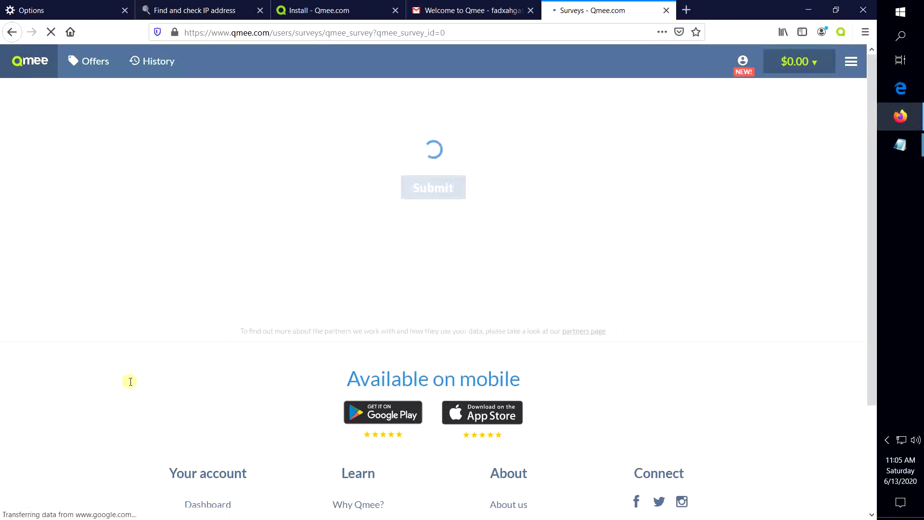
# Step: Choose the birth month in the Date of birth question of the profile questionnaire
pyautogui.scroll(-3, 398, 291)
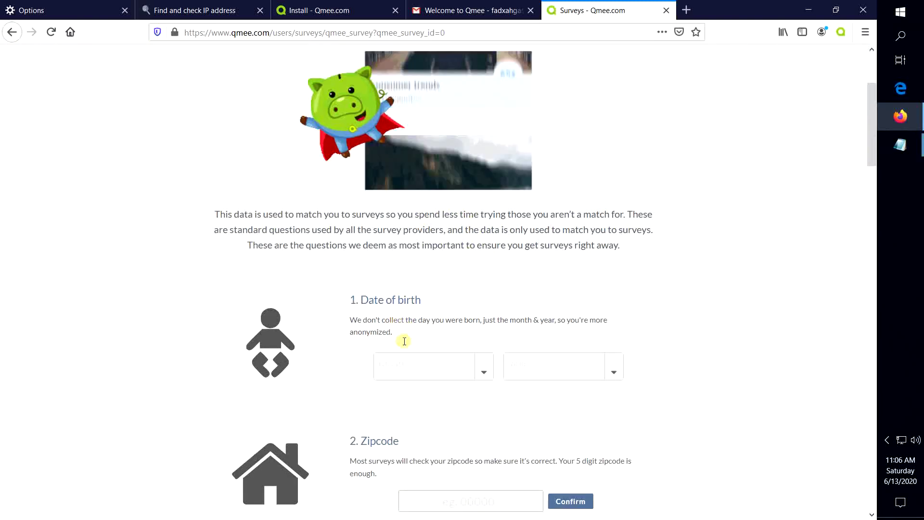
pyautogui.scroll(-6, 771, 332)
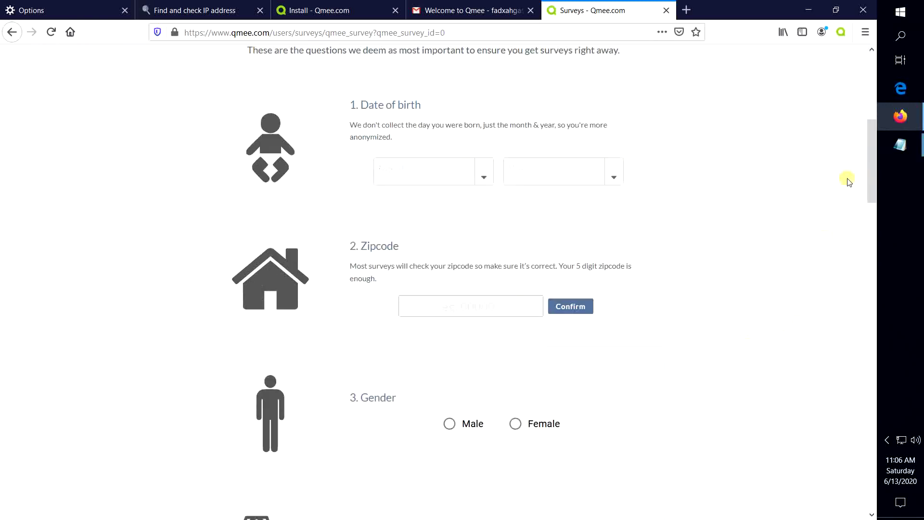
pyautogui.scroll(3, 506, 180)
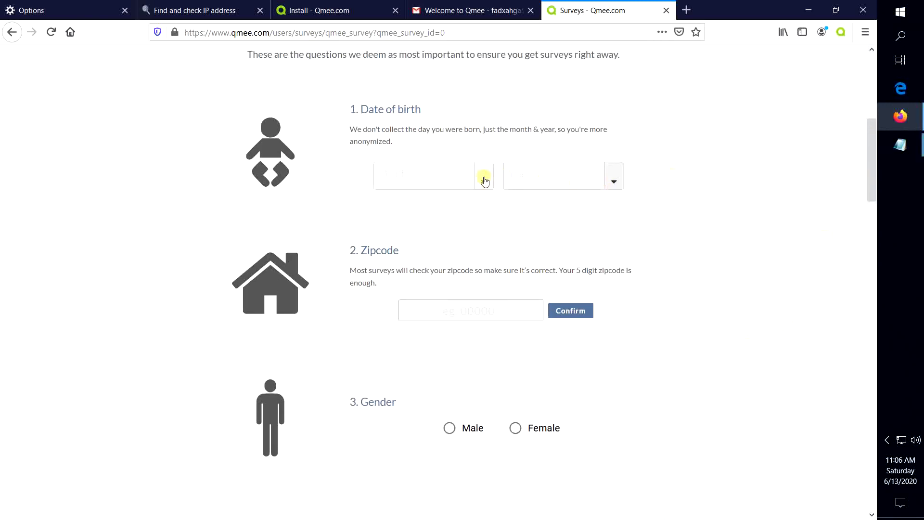
pyautogui.click(484, 180)
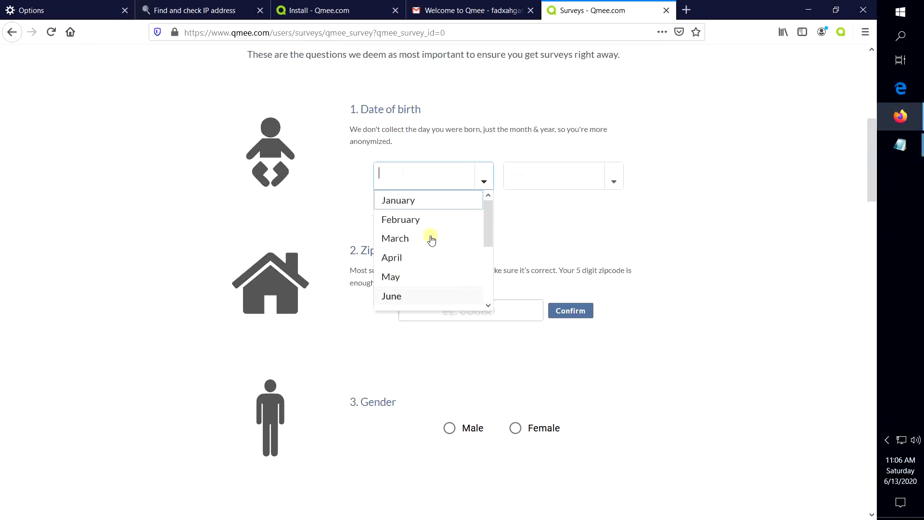
pyautogui.scroll(-2, 433, 248)
pyautogui.scroll(-3, 423, 283)
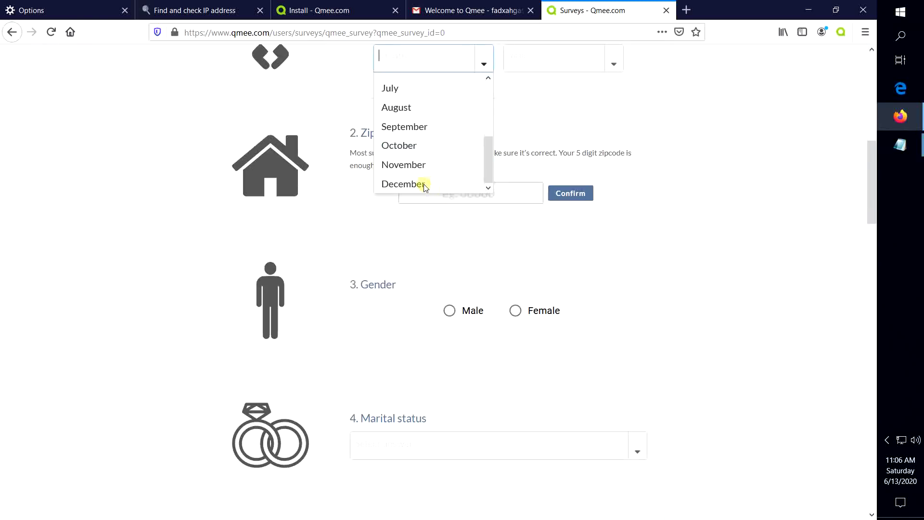
pyautogui.scroll(-5, 425, 187)
pyautogui.scroll(5, 443, 182)
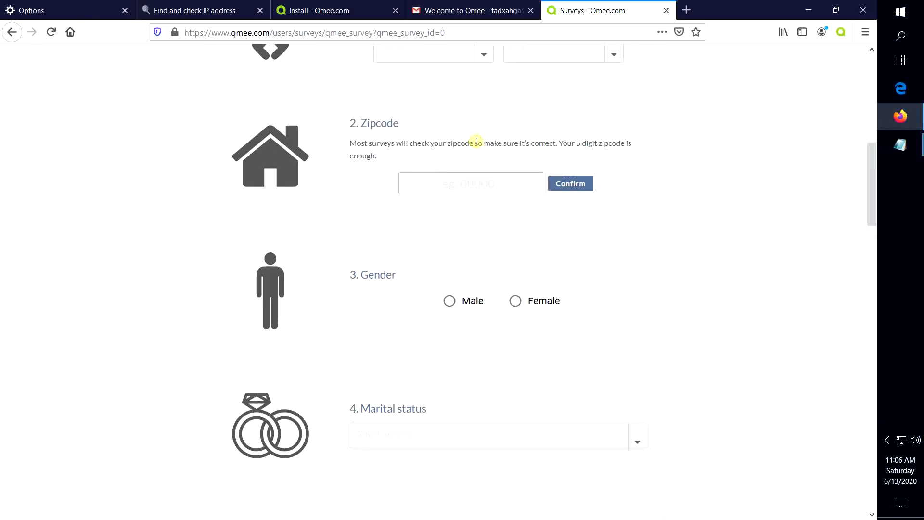
pyautogui.scroll(5, 476, 141)
pyautogui.click(484, 244)
pyautogui.scroll(-3, 435, 306)
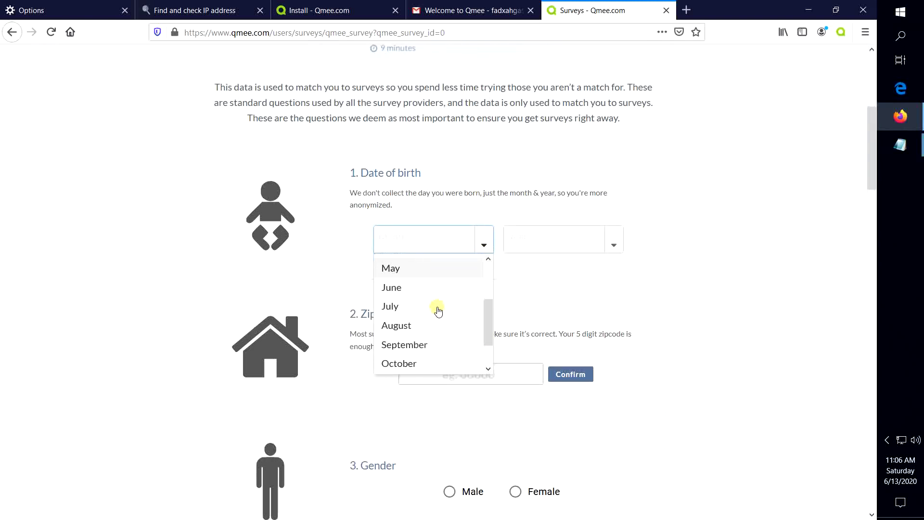
pyautogui.scroll(-3, 435, 321)
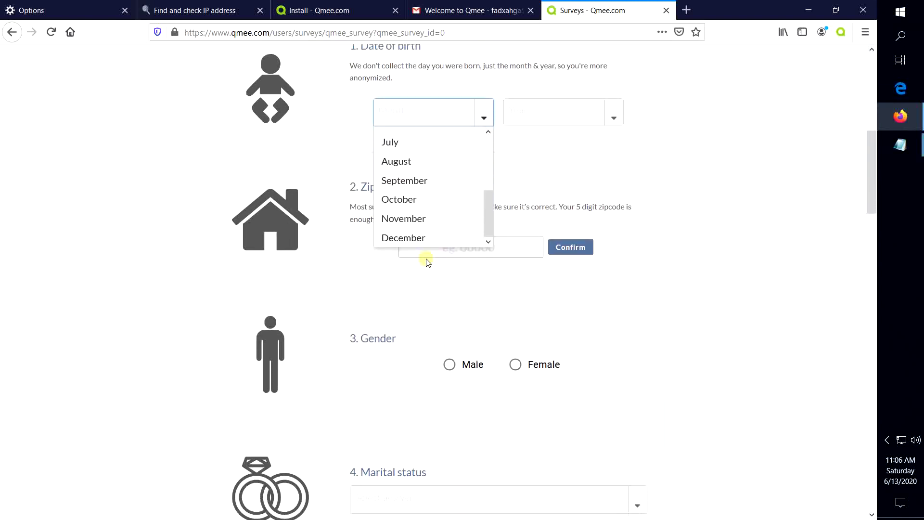
pyautogui.click(426, 239)
# Step: Choose the birth year to complete the Date of birth question
pyautogui.click(597, 112)
pyautogui.click(614, 118)
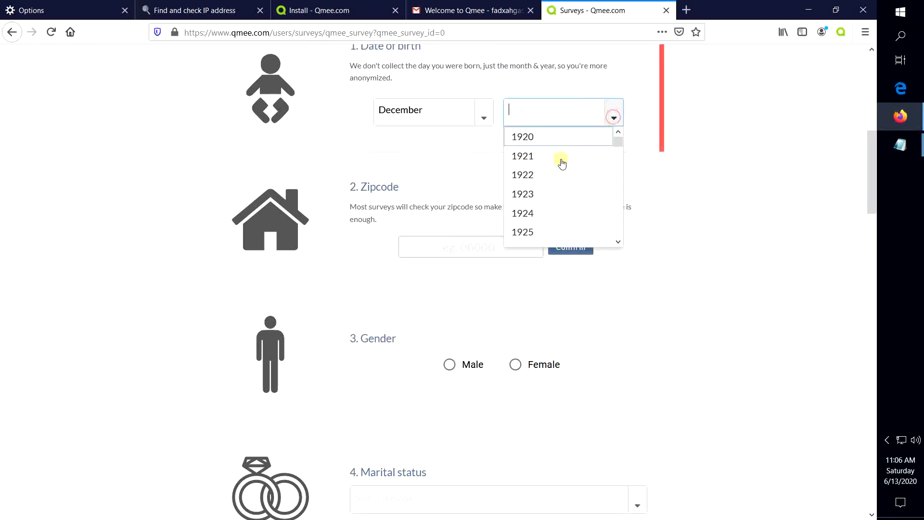
pyautogui.scroll(-5, 543, 205)
pyautogui.scroll(-10, 538, 212)
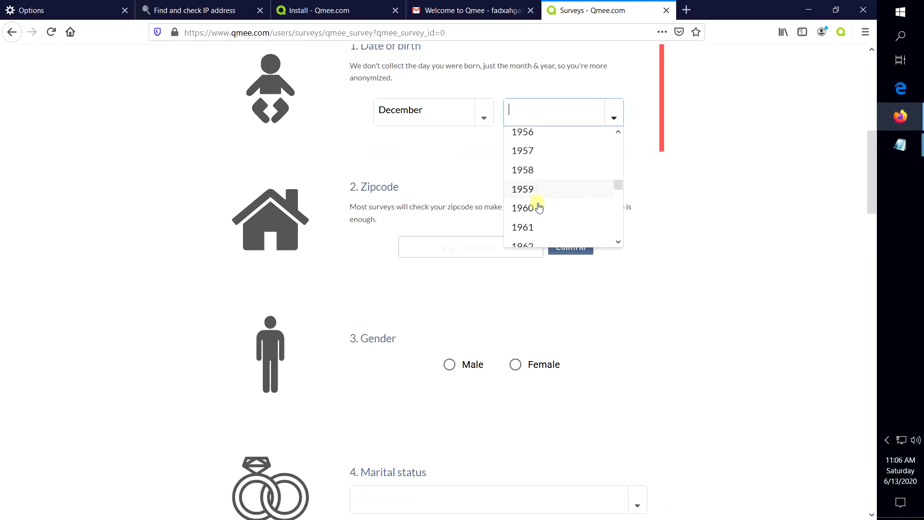
pyautogui.scroll(-6, 546, 204)
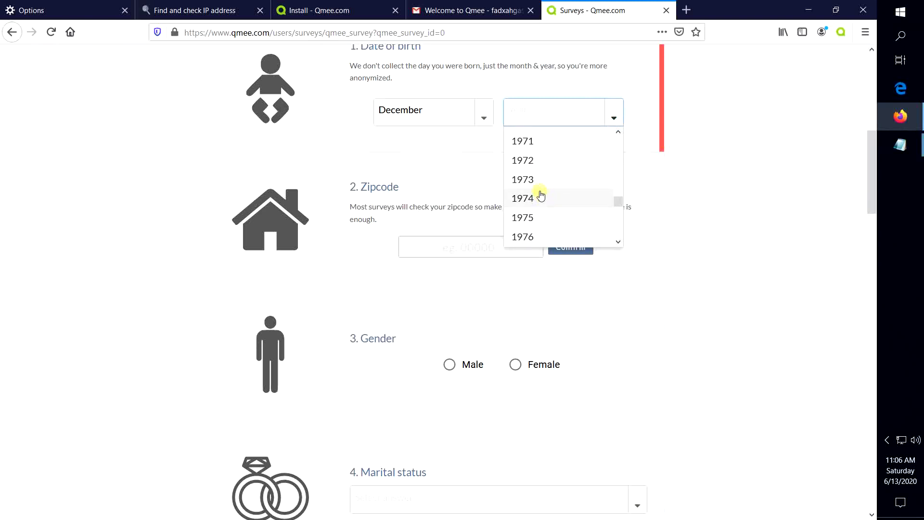
pyautogui.click(523, 198)
# Step: Copy the five-digit zip code from the Notepad notes into the Zipcode question in Firefox and confirm it
pyautogui.scroll(-1, 503, 245)
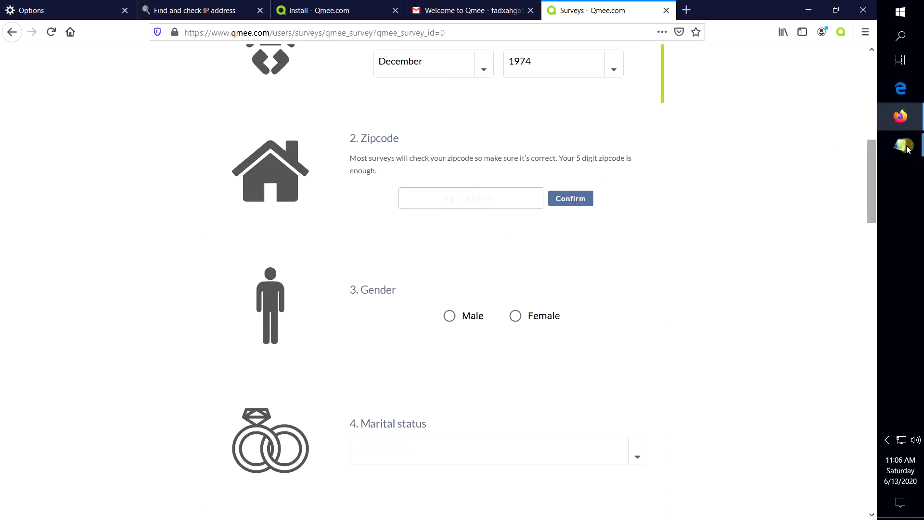
pyautogui.moveTo(908, 149)
pyautogui.click(839, 196)
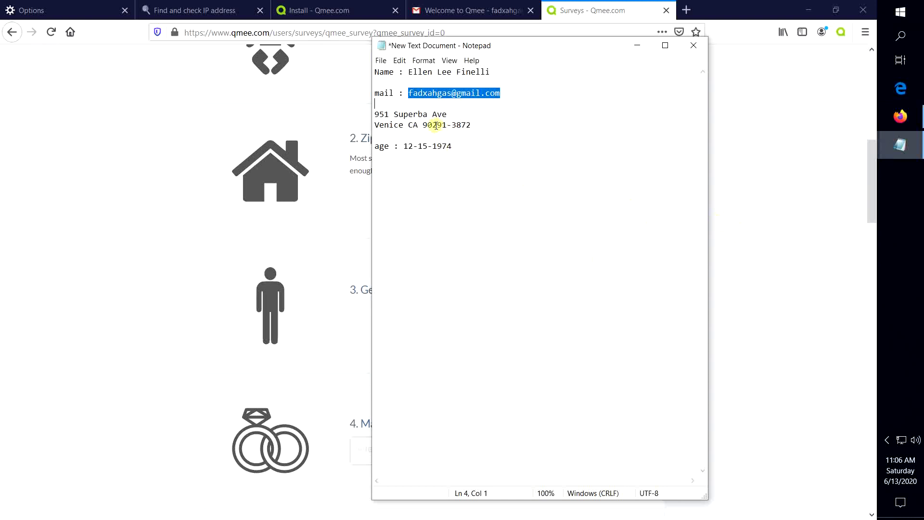
pyautogui.doubleClick(436, 125)
pyautogui.hotkey('ctrl', 'c')
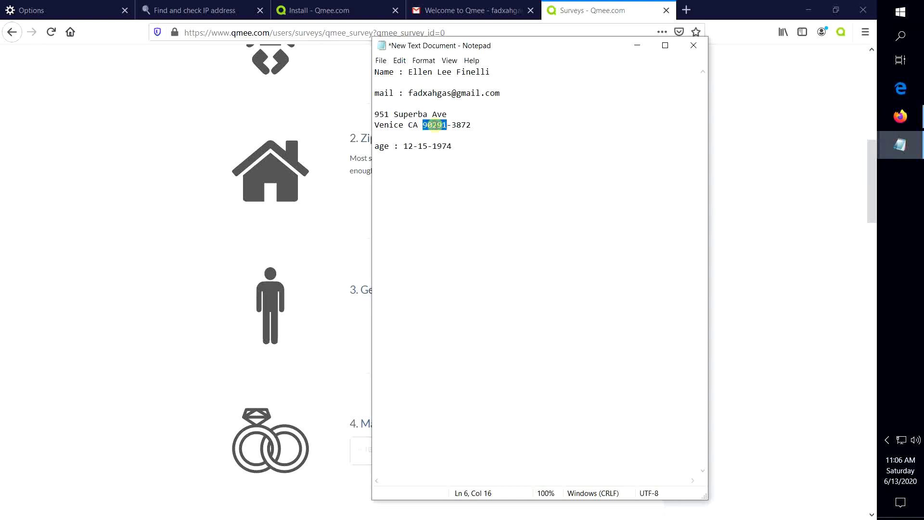
pyautogui.click(738, 215)
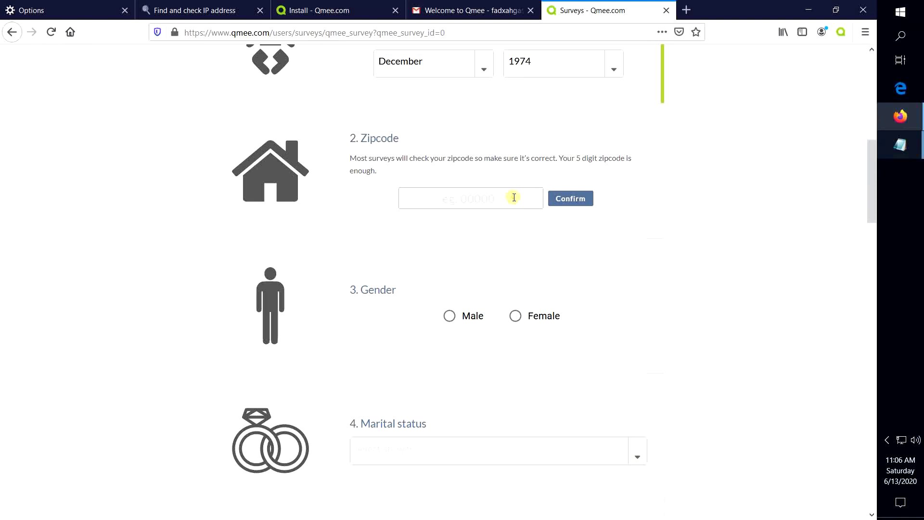
pyautogui.click(513, 198)
pyautogui.hotkey('ctrl', 'v')
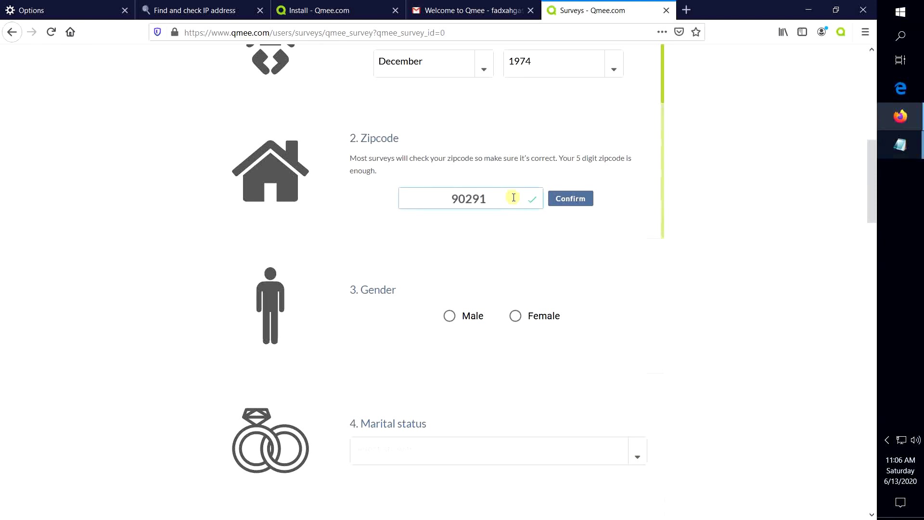
pyautogui.click(577, 203)
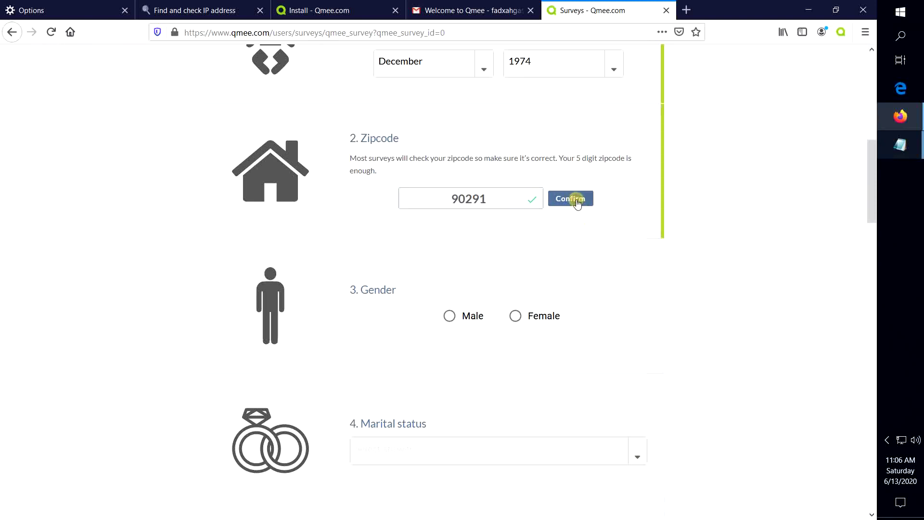
# Step: Answer the Gender question with Male and set the marital status to Married
pyautogui.click(452, 183)
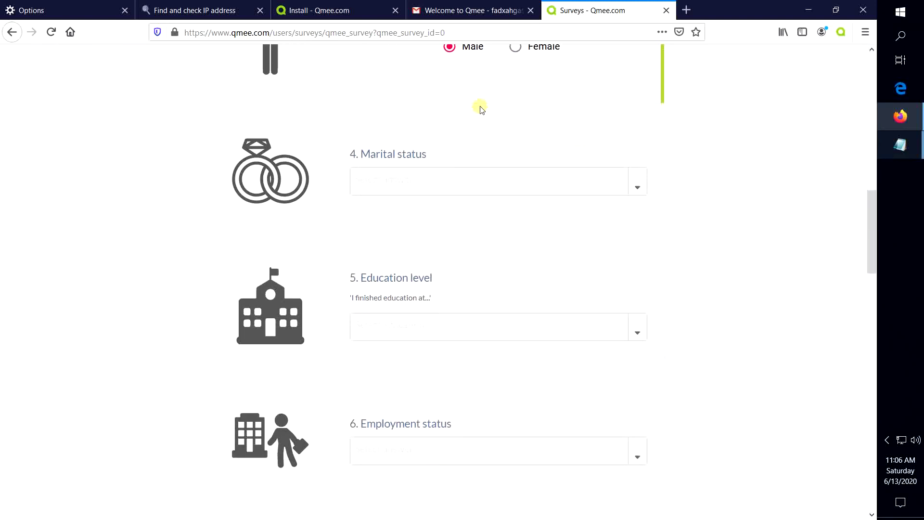
pyautogui.scroll(2, 487, 117)
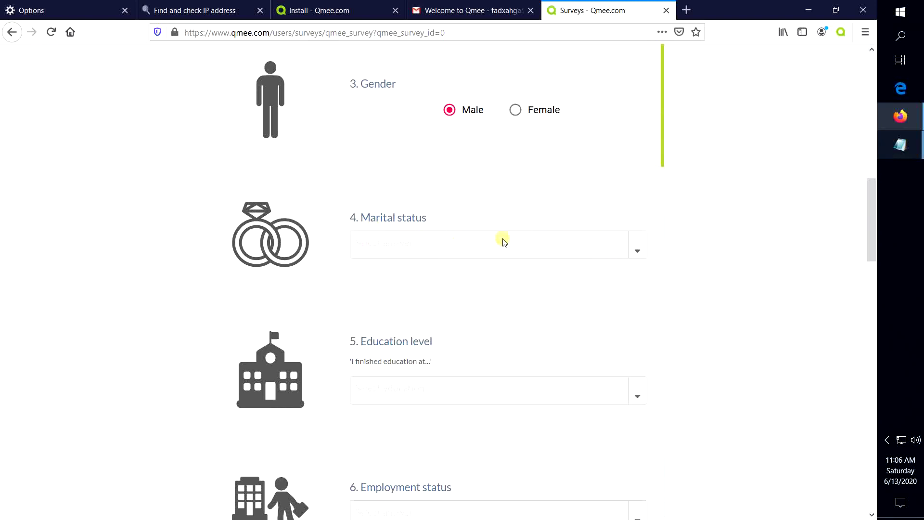
pyautogui.click(640, 251)
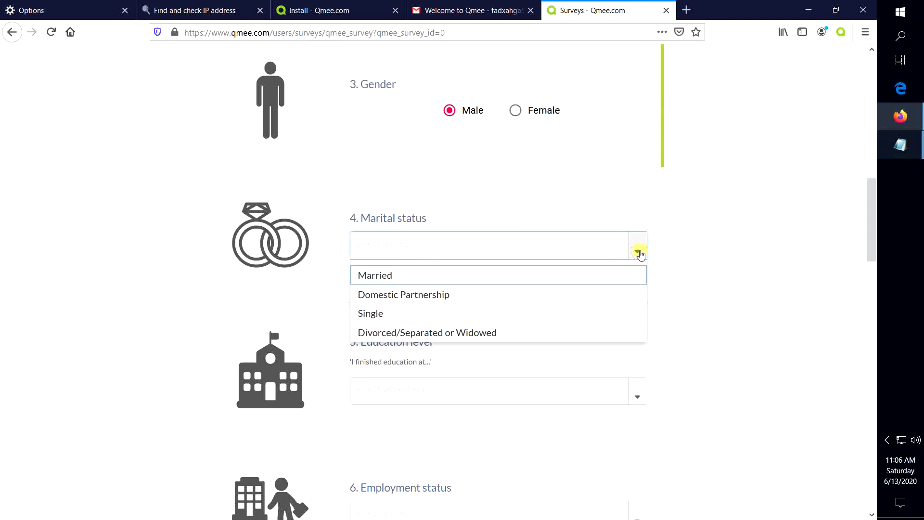
pyautogui.click(436, 277)
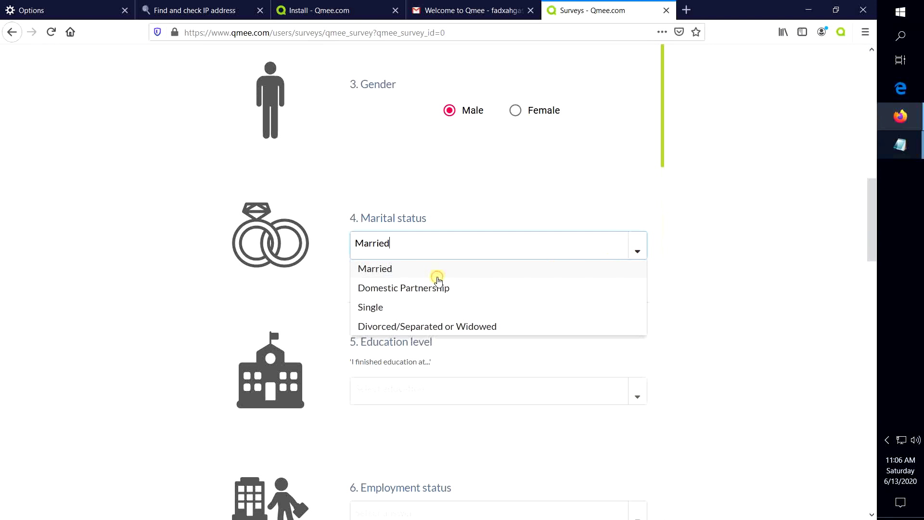
pyautogui.scroll(-4, 435, 279)
pyautogui.scroll(4, 403, 240)
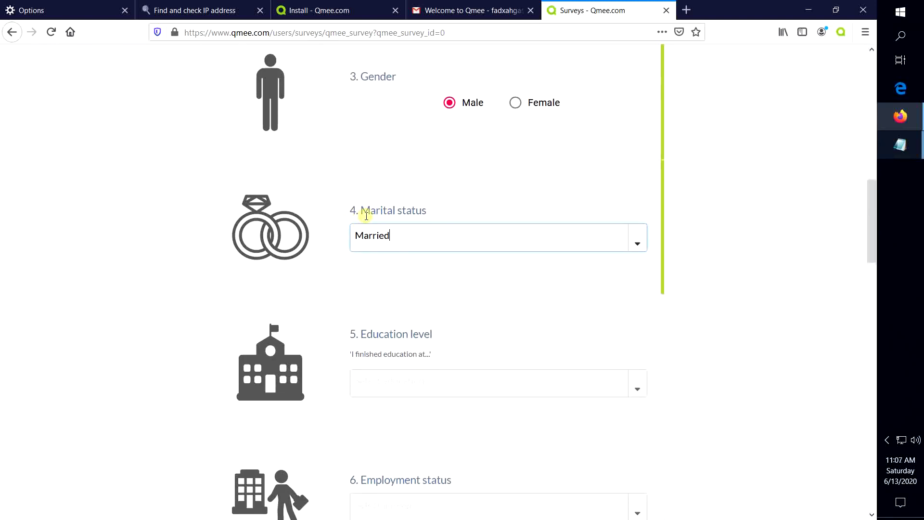
pyautogui.moveTo(361, 212); pyautogui.dragTo(398, 262)
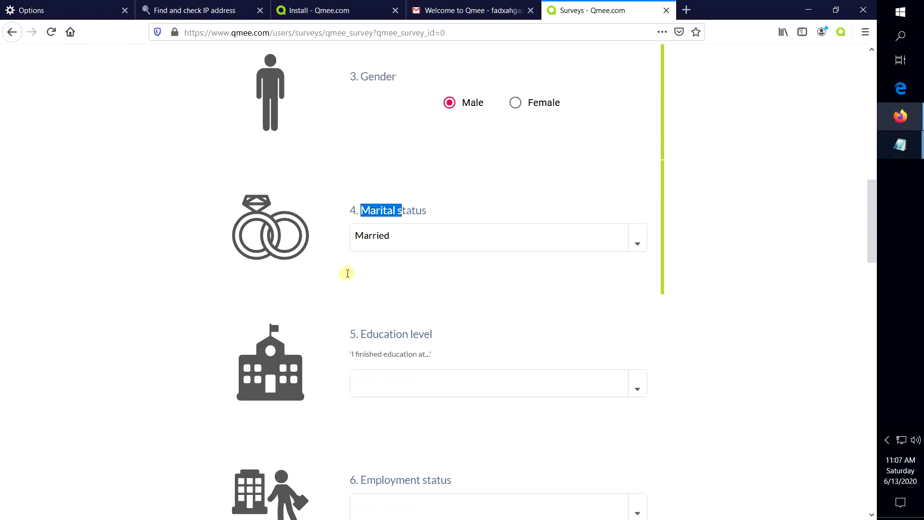
pyautogui.click(344, 276)
pyautogui.scroll(-3, 625, 324)
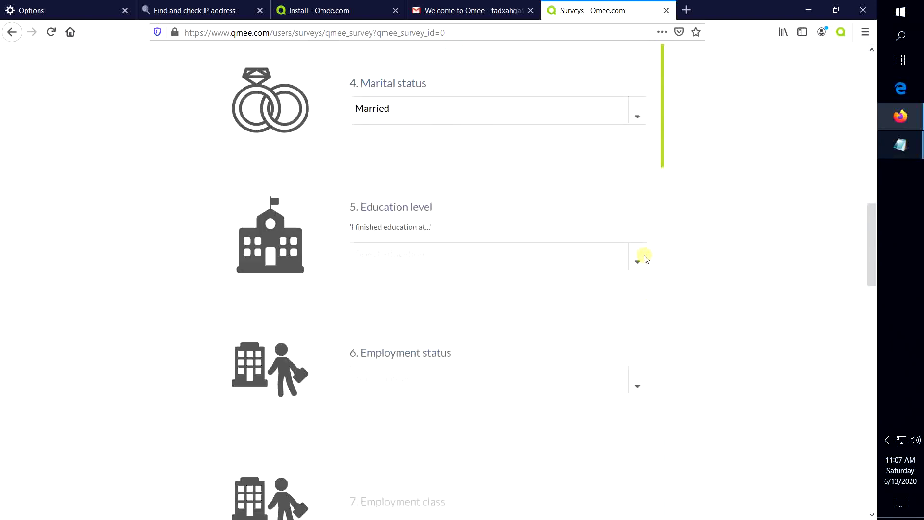
# Step: Set the Education level answer to Postgraduate and open the choices of the Employment status question
pyautogui.click(638, 254)
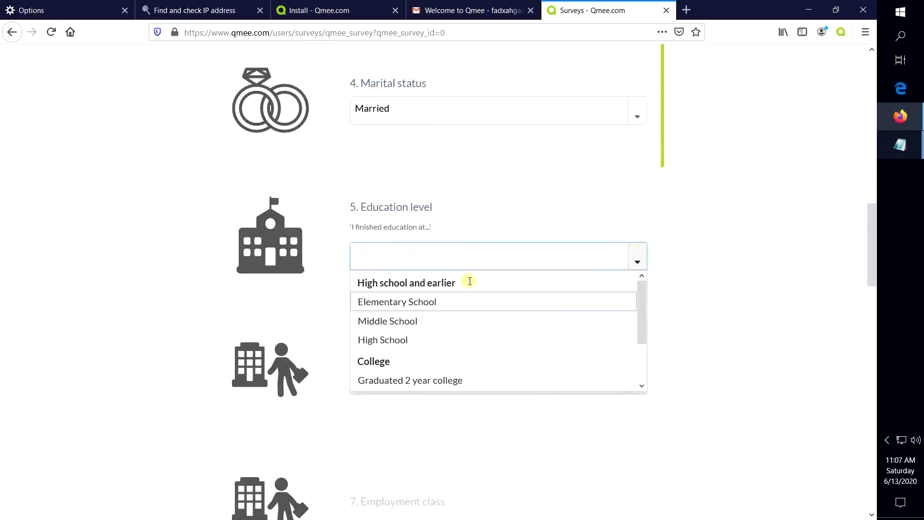
pyautogui.scroll(-5, 404, 326)
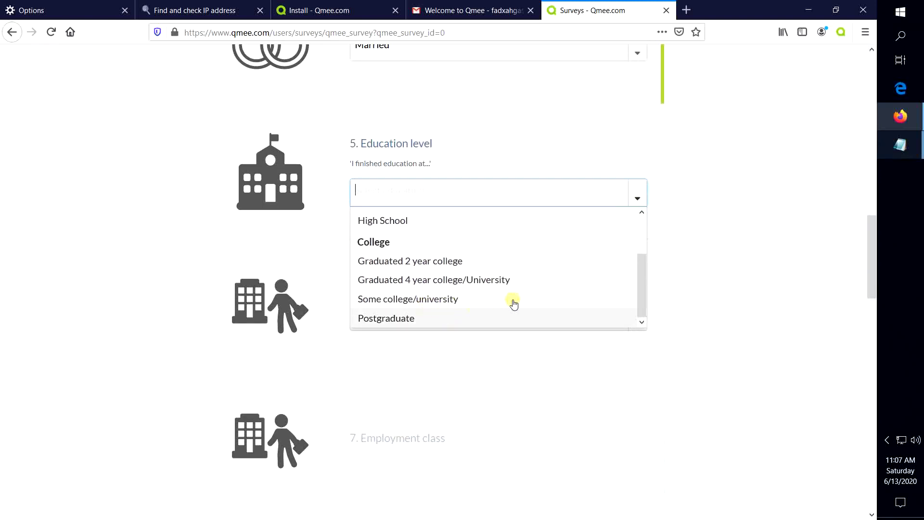
pyautogui.click(426, 319)
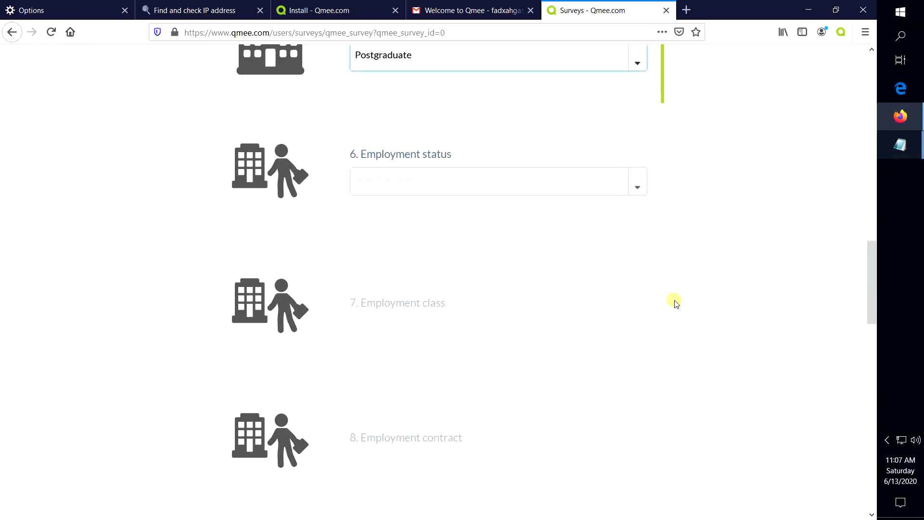
pyautogui.click(641, 190)
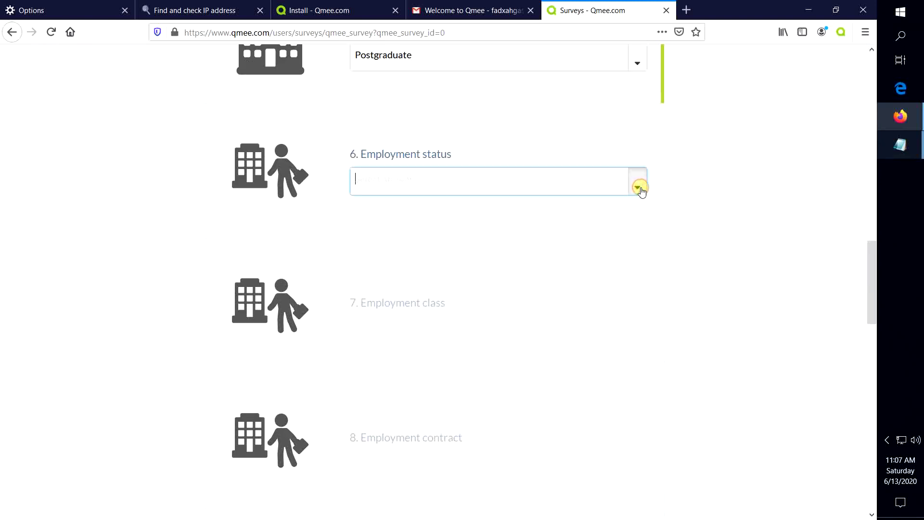
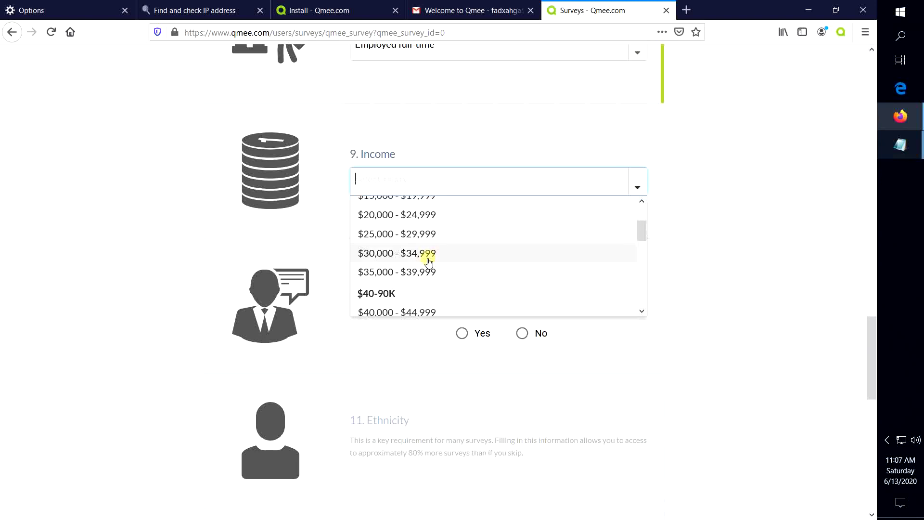
# Step: Choose the $75,000 - $79,999 range in the Income question of the profile questionnaire
pyautogui.scroll(-5, 427, 255)
pyautogui.scroll(-3, 419, 262)
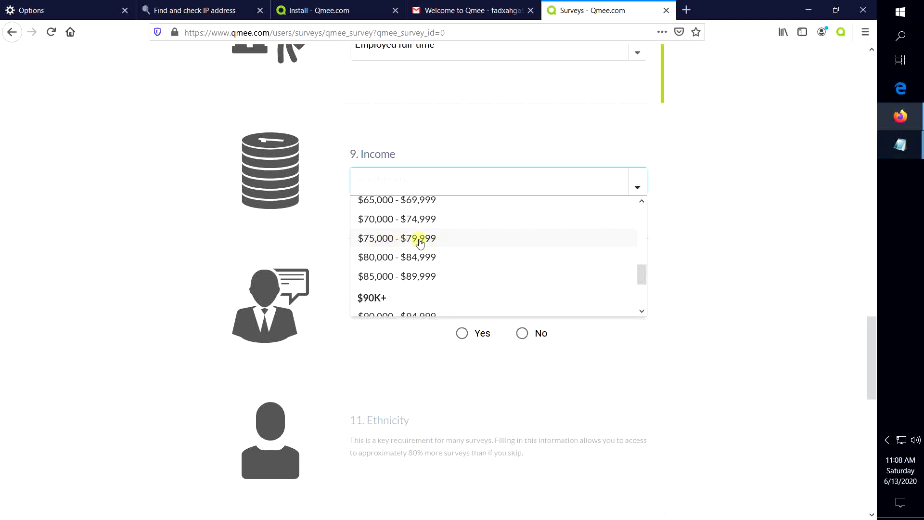
pyautogui.click(763, 308)
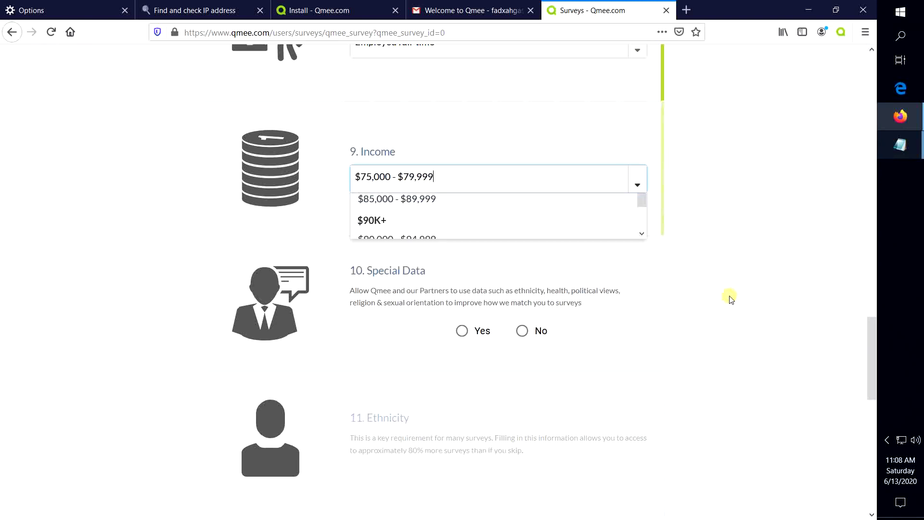
# Step: Answer Yes to the Special Data question and set the Ethnicity answer to White
pyautogui.scroll(-3, 605, 347)
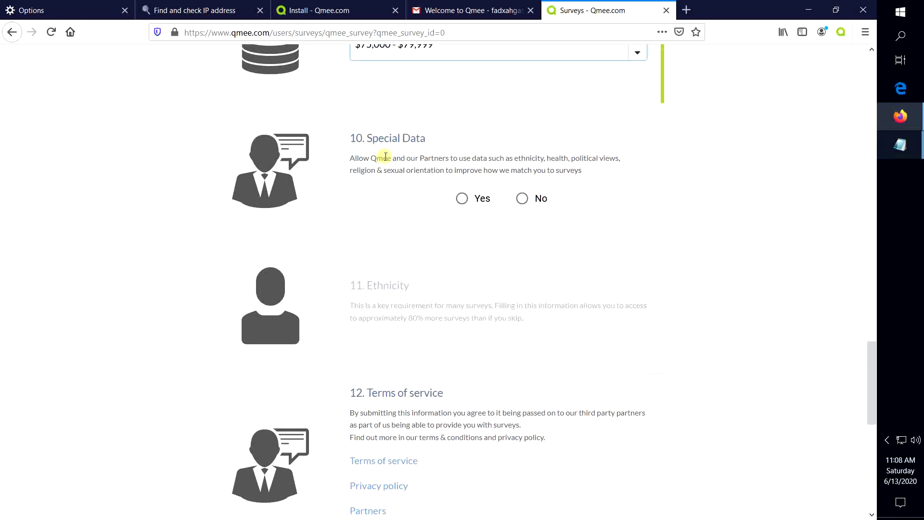
pyautogui.click(462, 199)
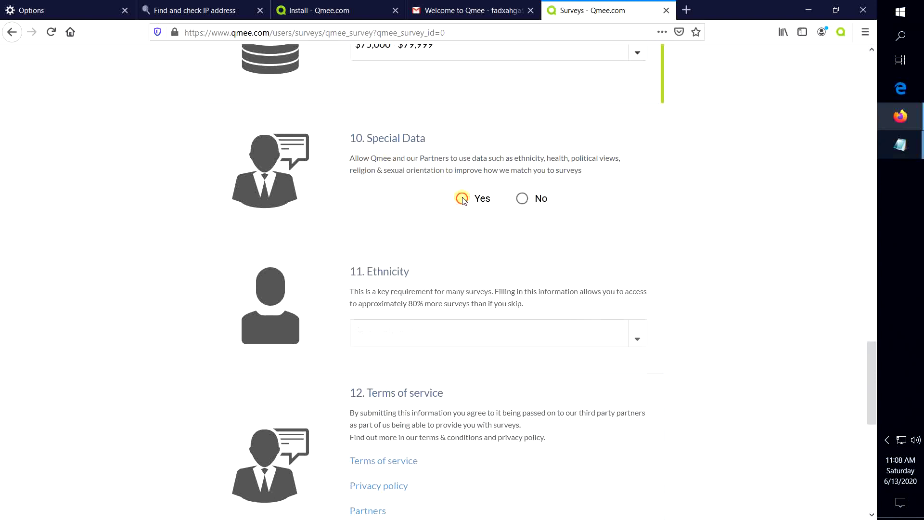
pyautogui.scroll(-3, 465, 195)
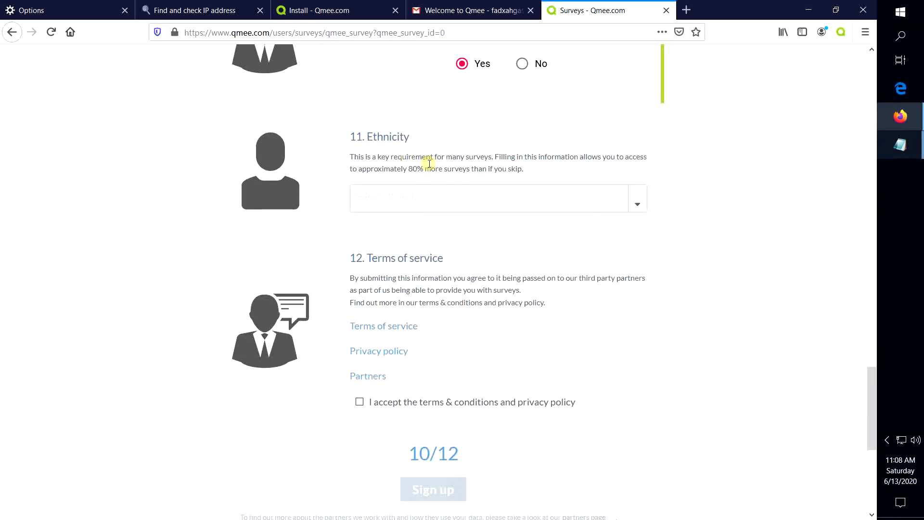
pyautogui.click(639, 201)
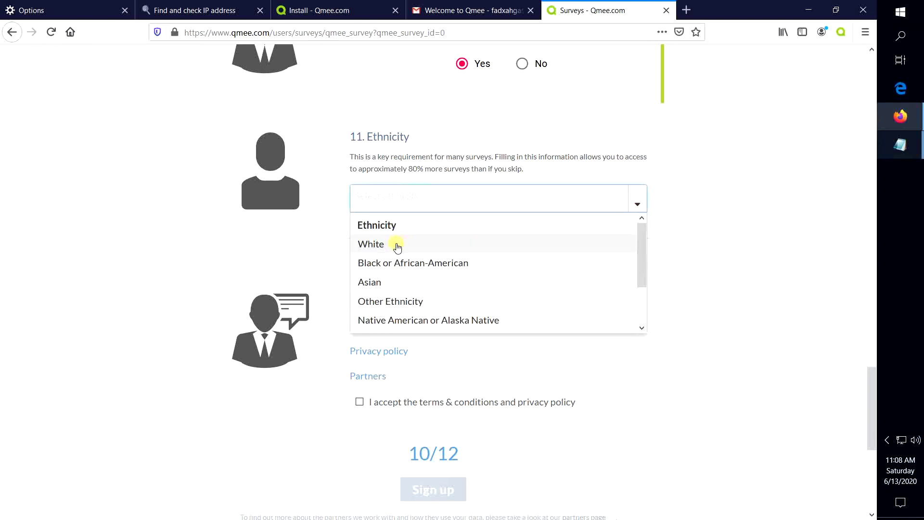
pyautogui.click(397, 245)
# Step: Read the Terms of service section and accept the terms & conditions and privacy policy
pyautogui.scroll(-2, 613, 291)
pyautogui.scroll(-1, 634, 263)
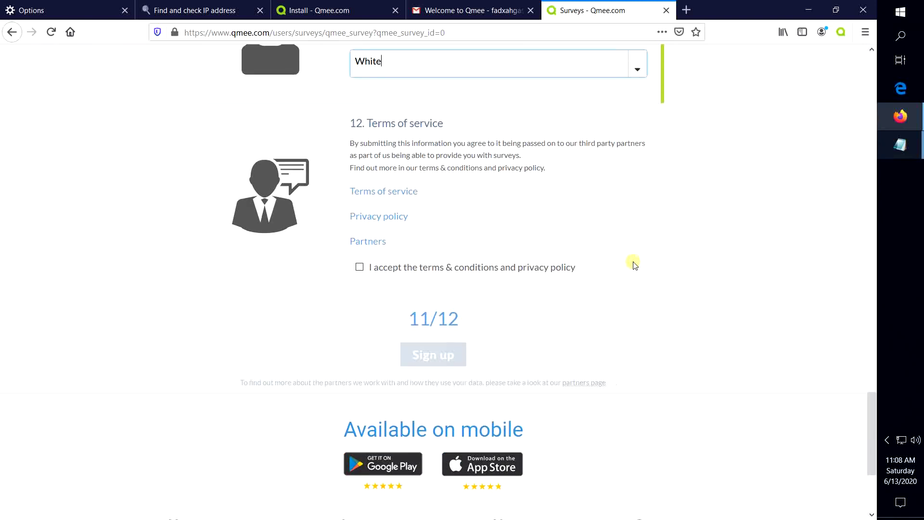
pyautogui.scroll(1, 633, 264)
pyautogui.scroll(2, 635, 265)
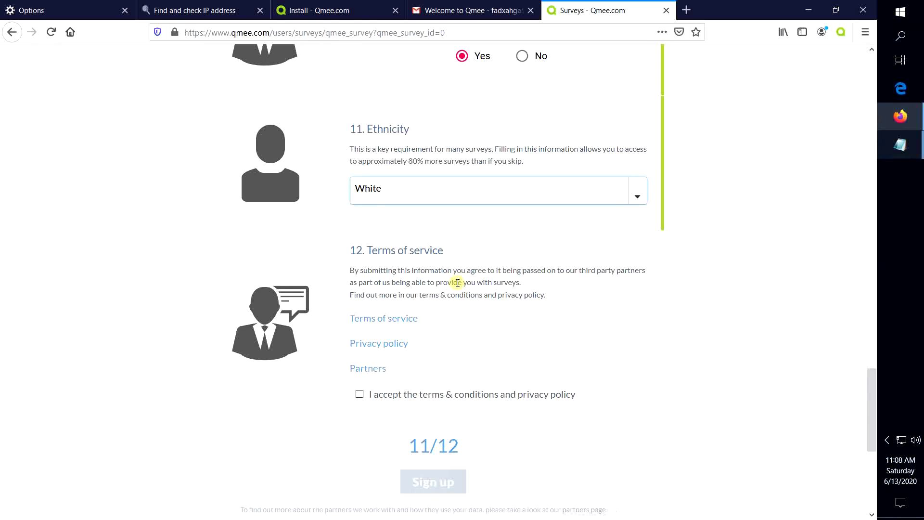
pyautogui.scroll(-3, 828, 306)
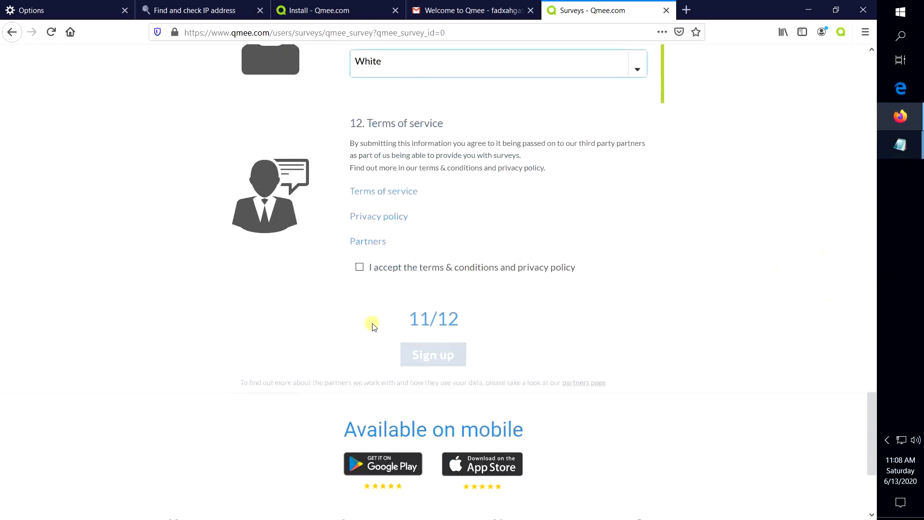
pyautogui.click(360, 266)
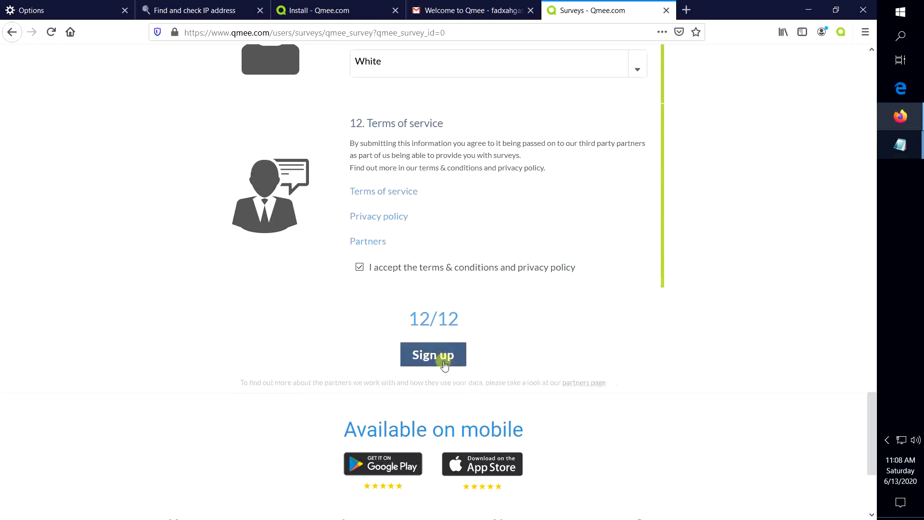
# Step: Review all the answers of the profile questionnaire, from Date of birth through Terms of service
pyautogui.scroll(7, 441, 319)
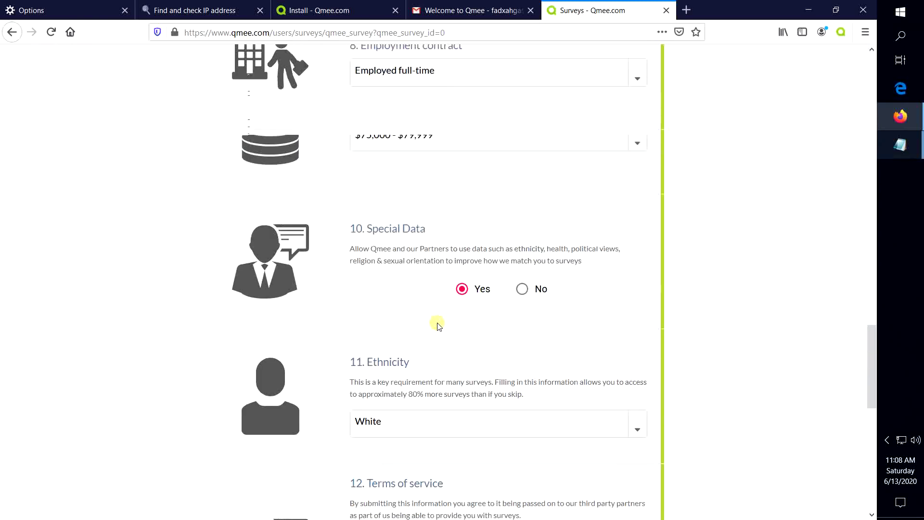
pyautogui.scroll(20, 439, 326)
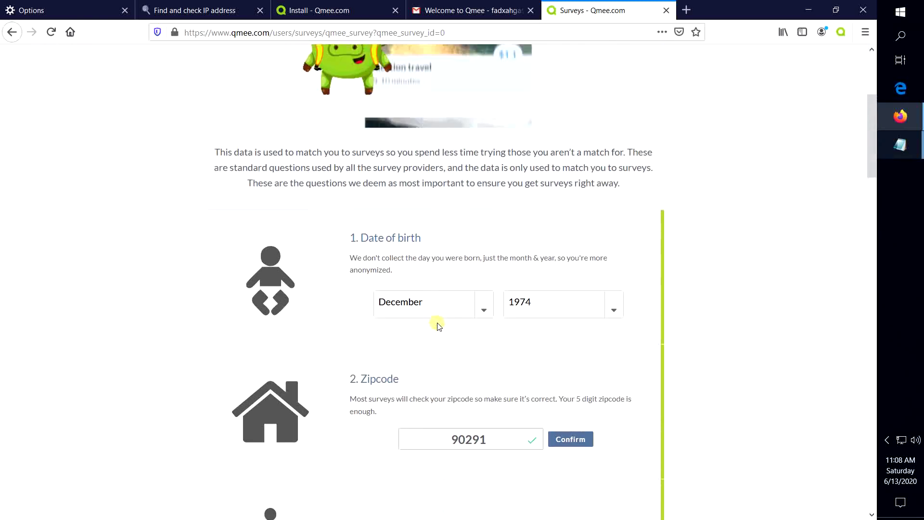
pyautogui.scroll(2, 439, 326)
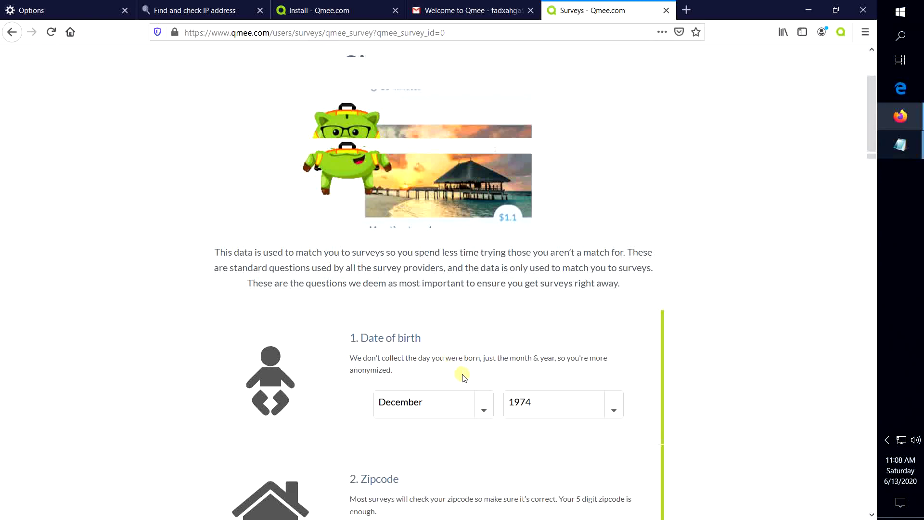
pyautogui.scroll(-4, 463, 378)
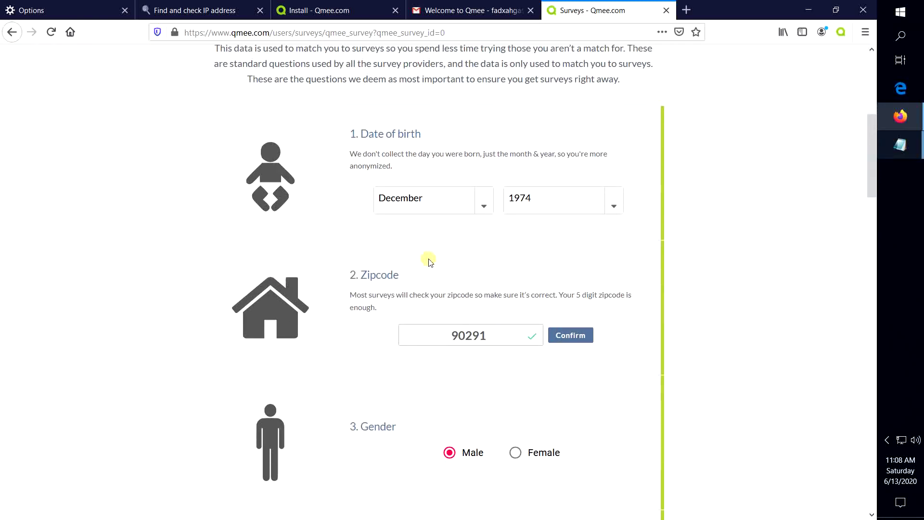
pyautogui.scroll(-4, 442, 252)
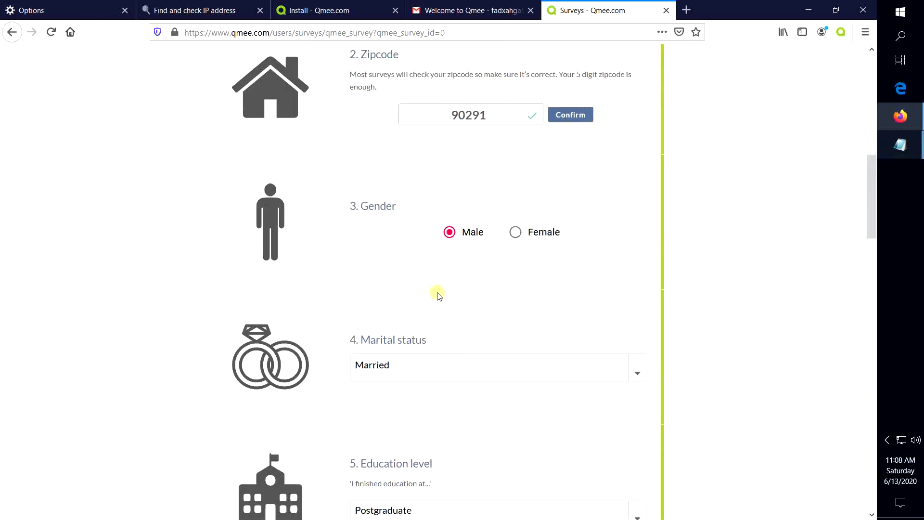
pyautogui.scroll(-5, 439, 295)
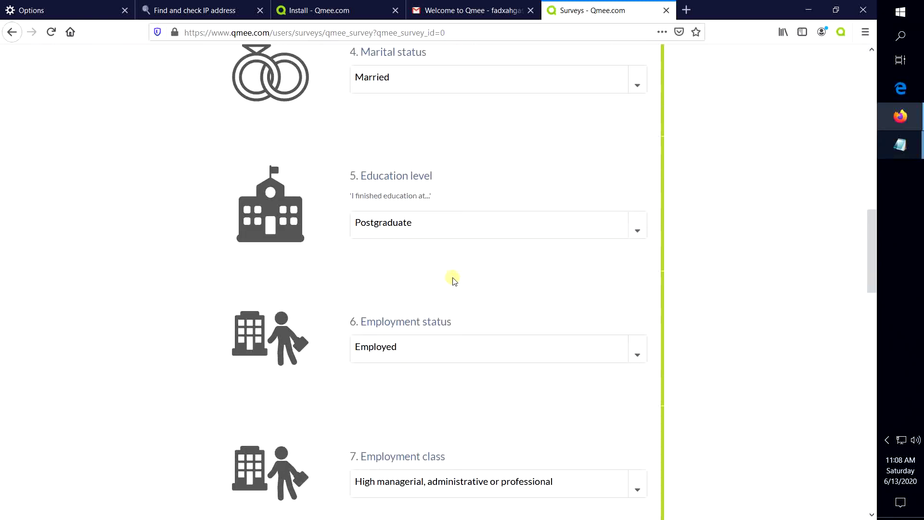
pyautogui.scroll(-2, 454, 184)
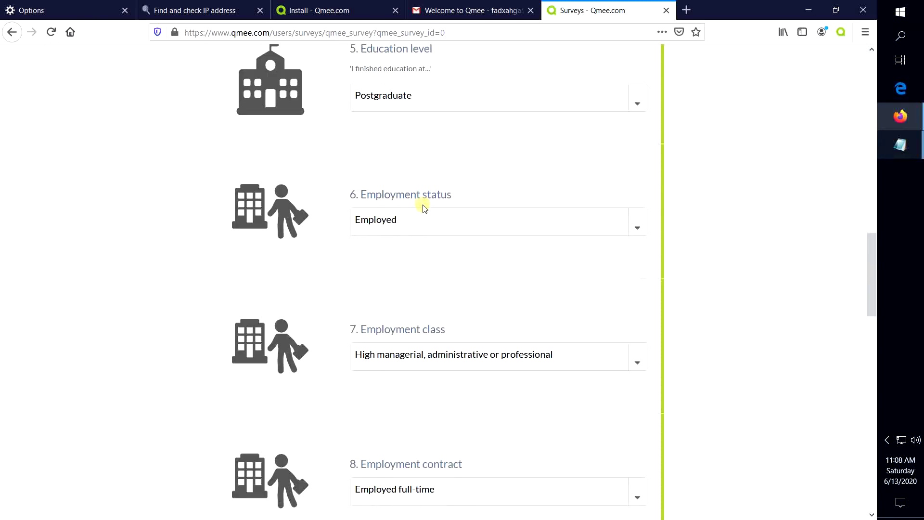
pyautogui.scroll(-6, 424, 208)
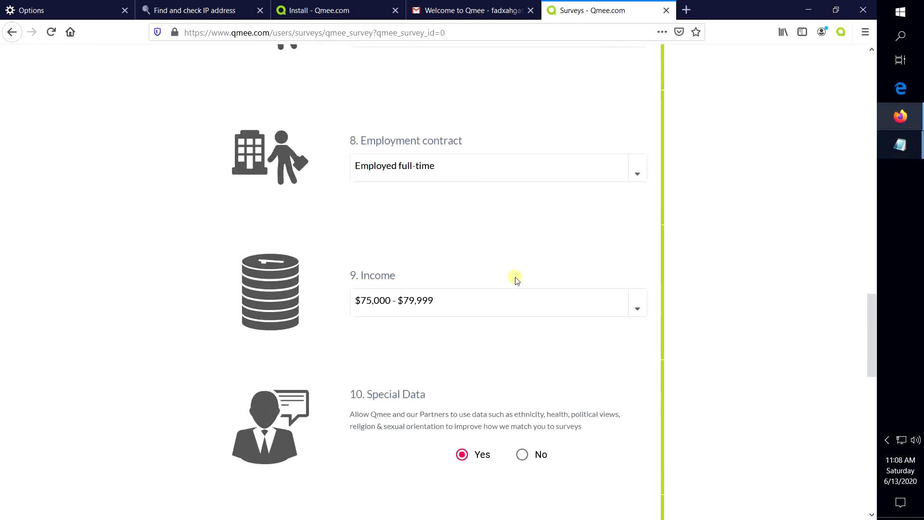
pyautogui.scroll(-9, 516, 281)
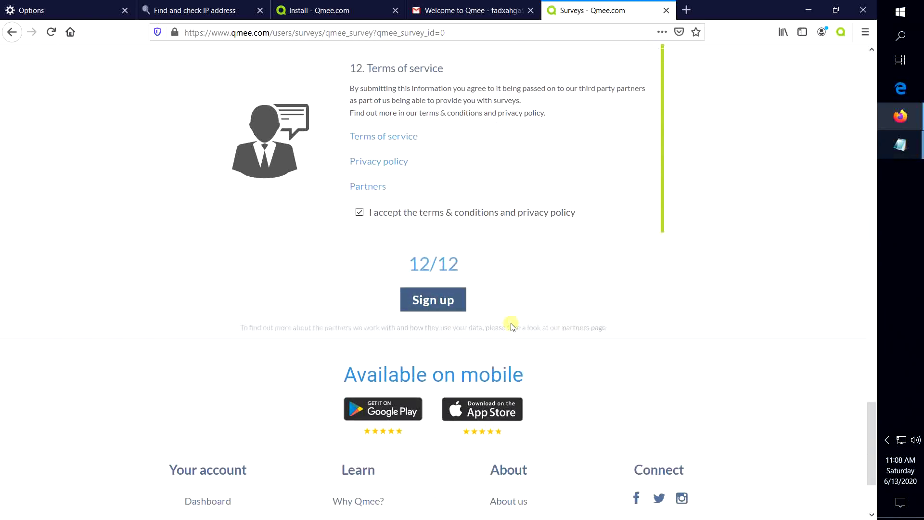
# Step: Submit the completed profile questionnaire to sign up for surveys
pyautogui.scroll(-1, 482, 313)
pyautogui.scroll(-1, 448, 272)
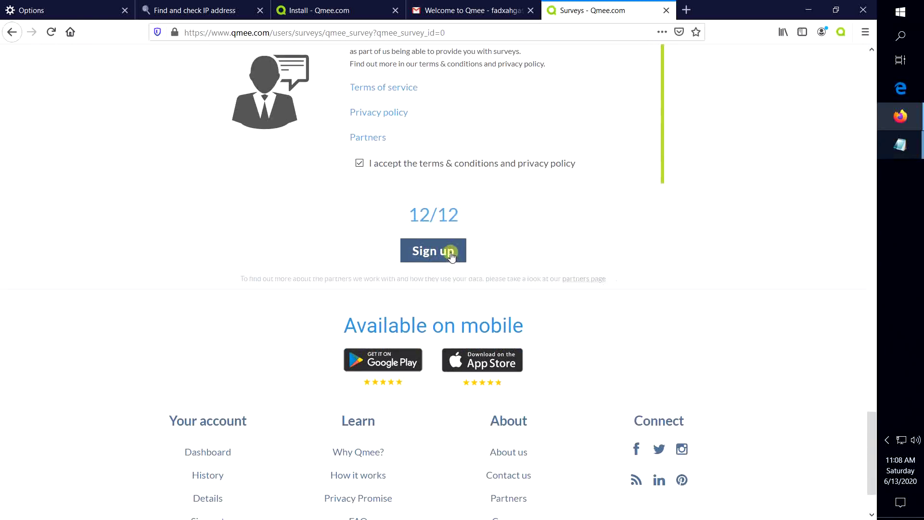
pyautogui.click(451, 252)
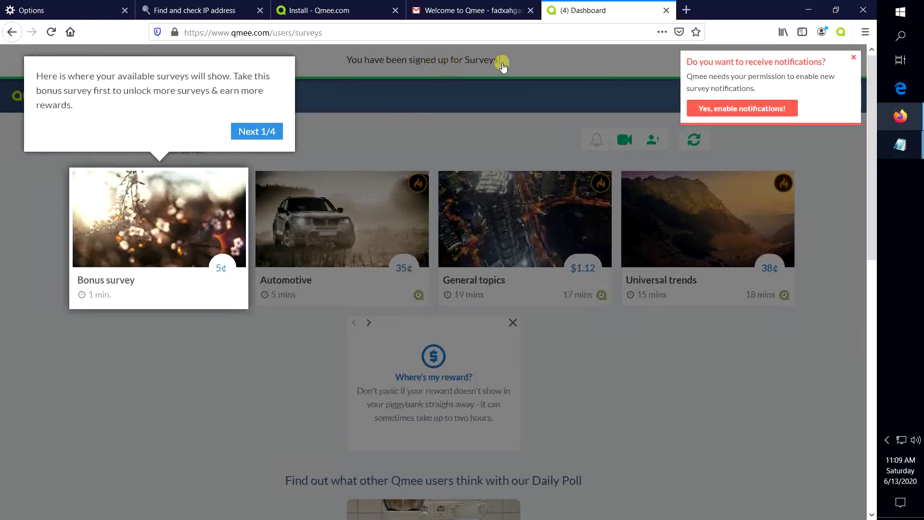
# Step: Go through the four-part introduction tour of the survey dashboard and dismiss the request to enable notifications
pyautogui.click(264, 133)
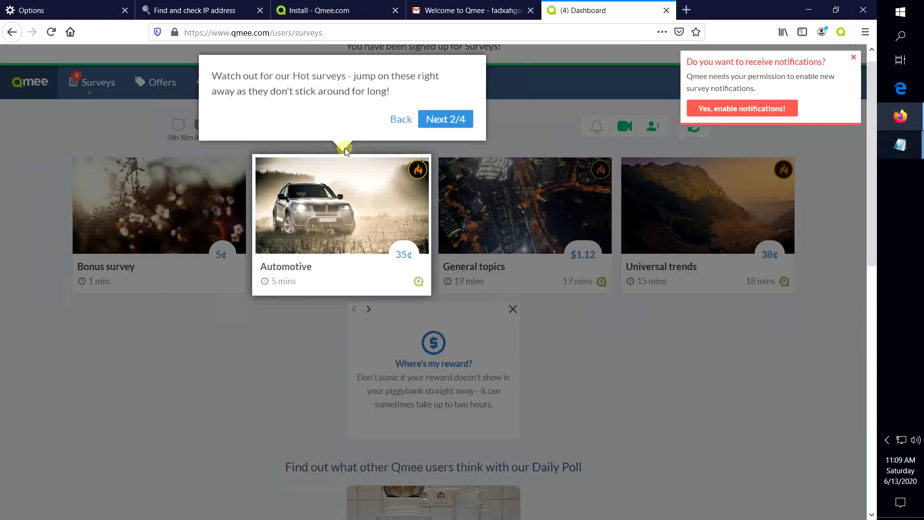
pyautogui.click(439, 117)
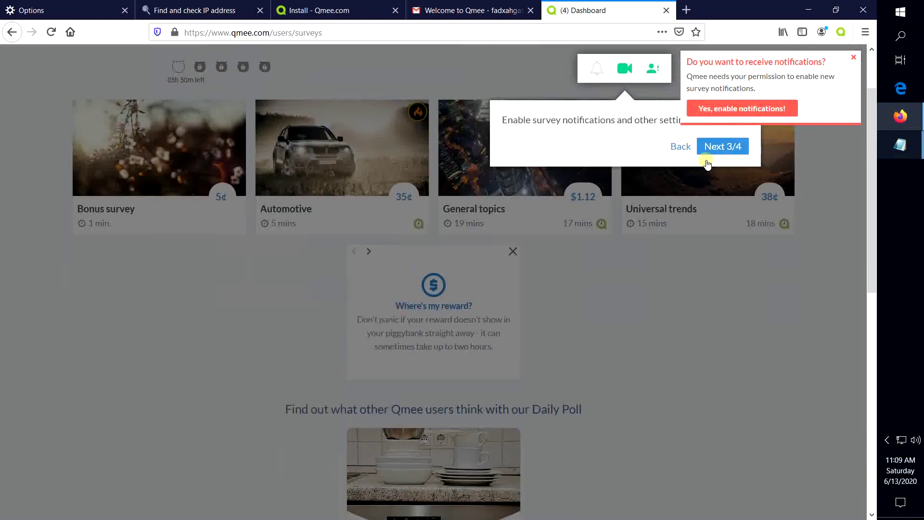
pyautogui.click(730, 152)
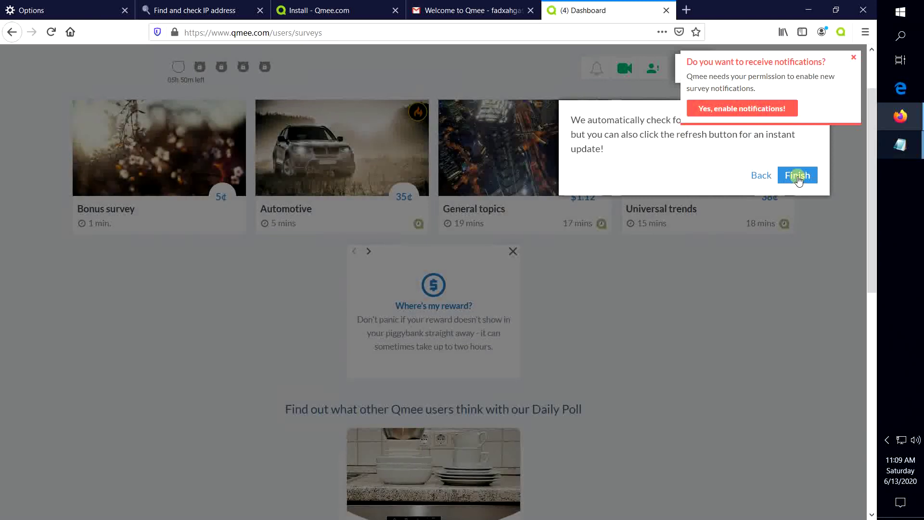
pyautogui.click(798, 175)
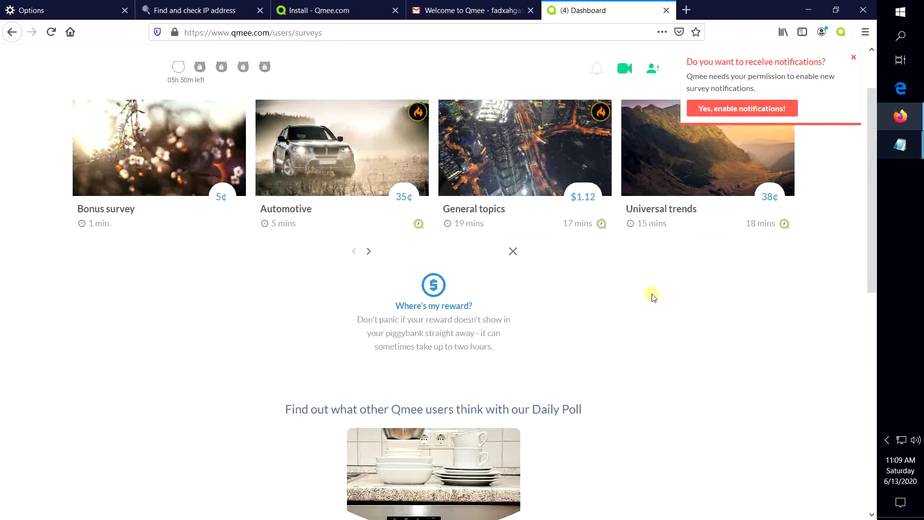
pyautogui.click(854, 60)
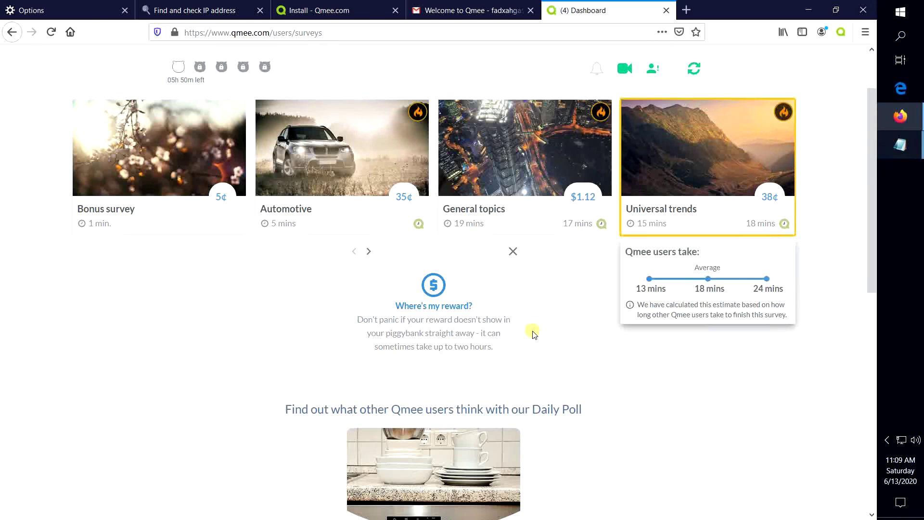
# Step: Examine the available surveys on the dashboard, the cashout methods for the account balance, and the rest of the page
pyautogui.scroll(2, 380, 349)
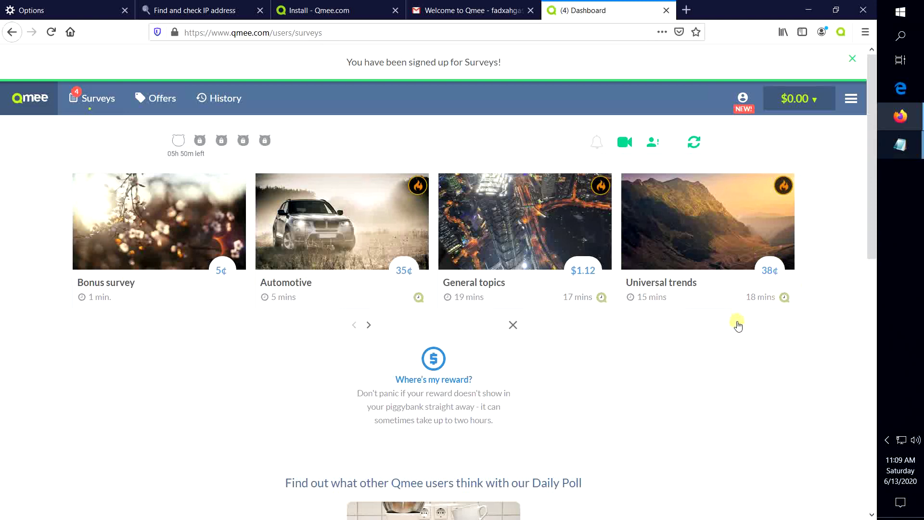
pyautogui.scroll(-1, 492, 407)
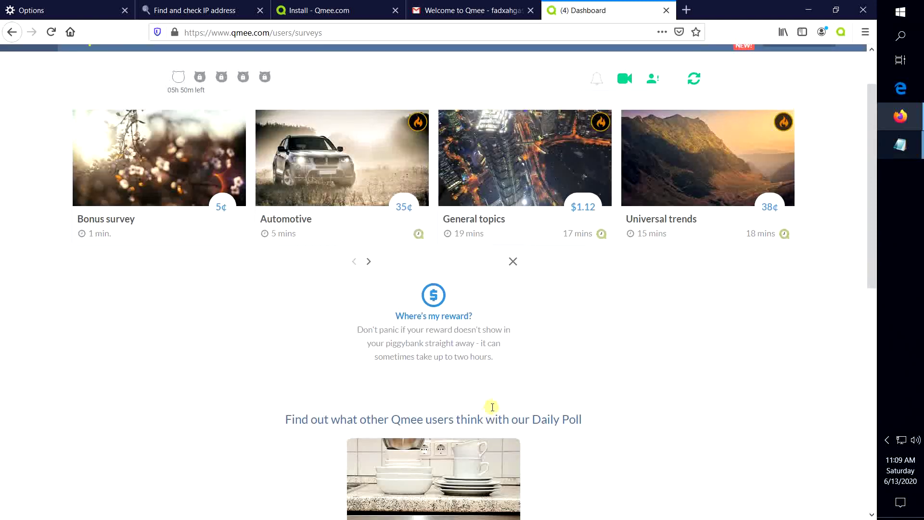
pyautogui.scroll(1, 717, 172)
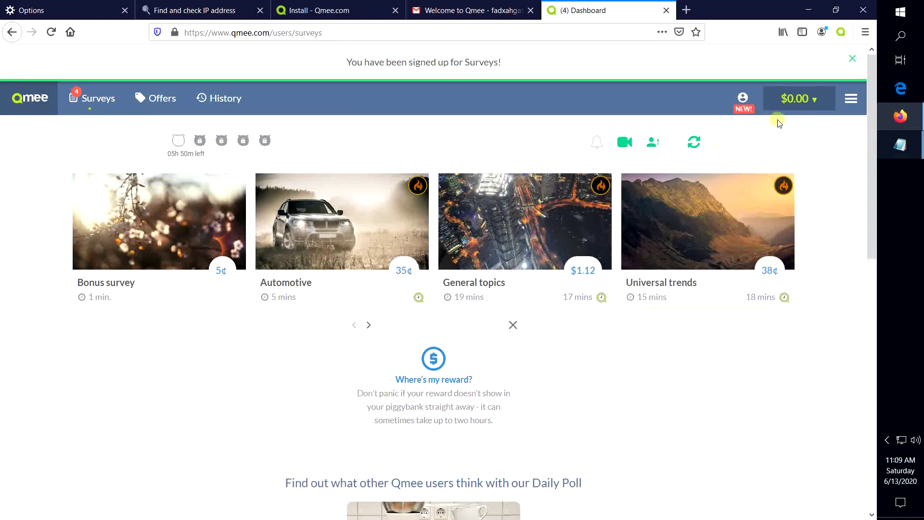
pyautogui.click(799, 100)
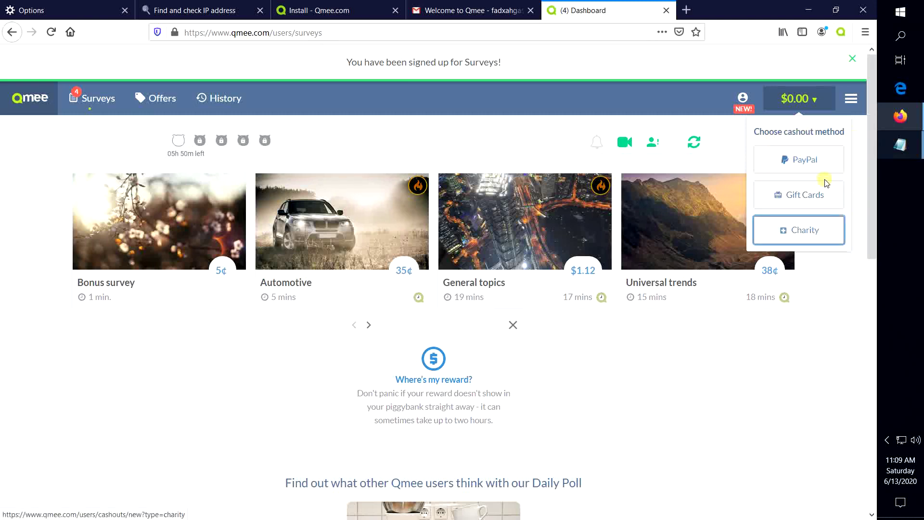
pyautogui.click(836, 370)
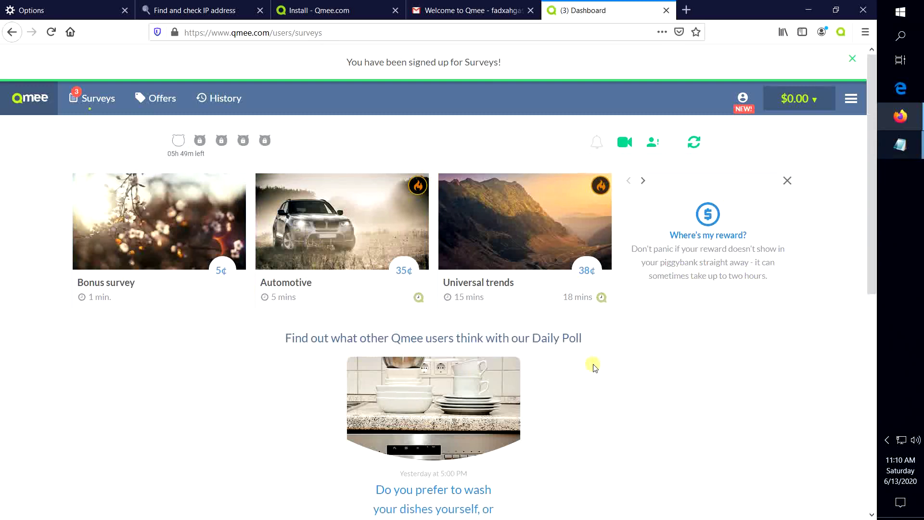
pyautogui.scroll(-8, 554, 385)
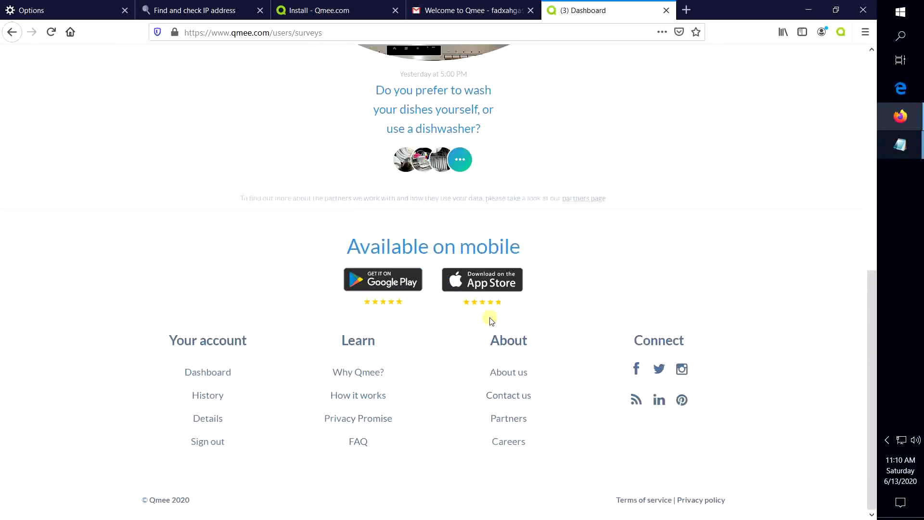
pyautogui.scroll(2, 518, 300)
pyautogui.scroll(5, 518, 300)
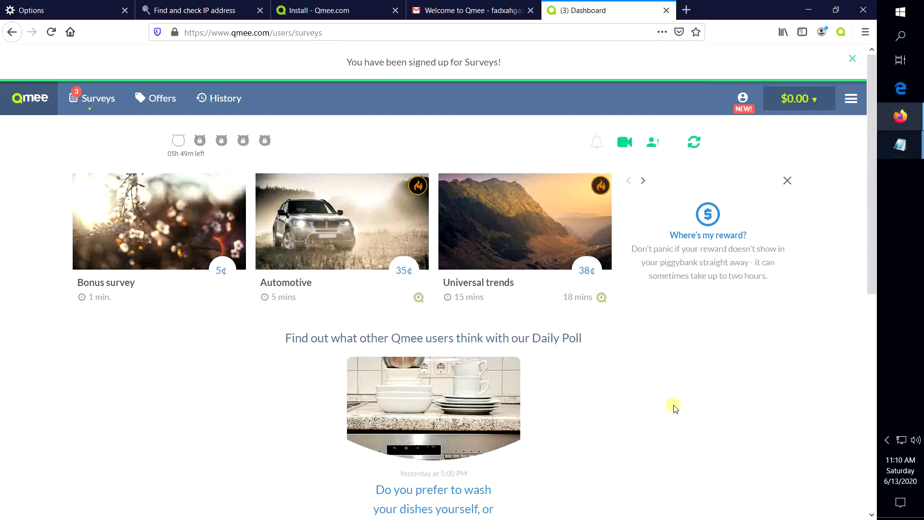
# Step: Leave the remote desktop session and return to the local desktop
pyautogui.doubleClick(706, 4)
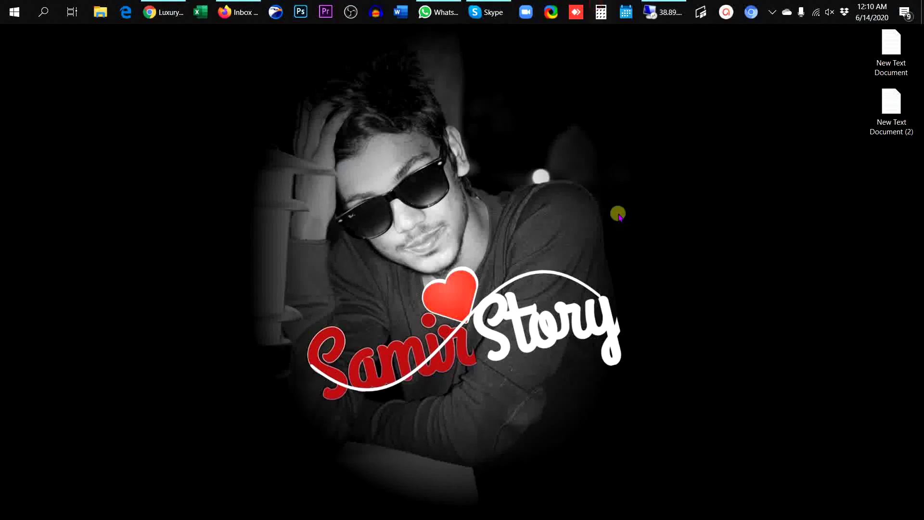